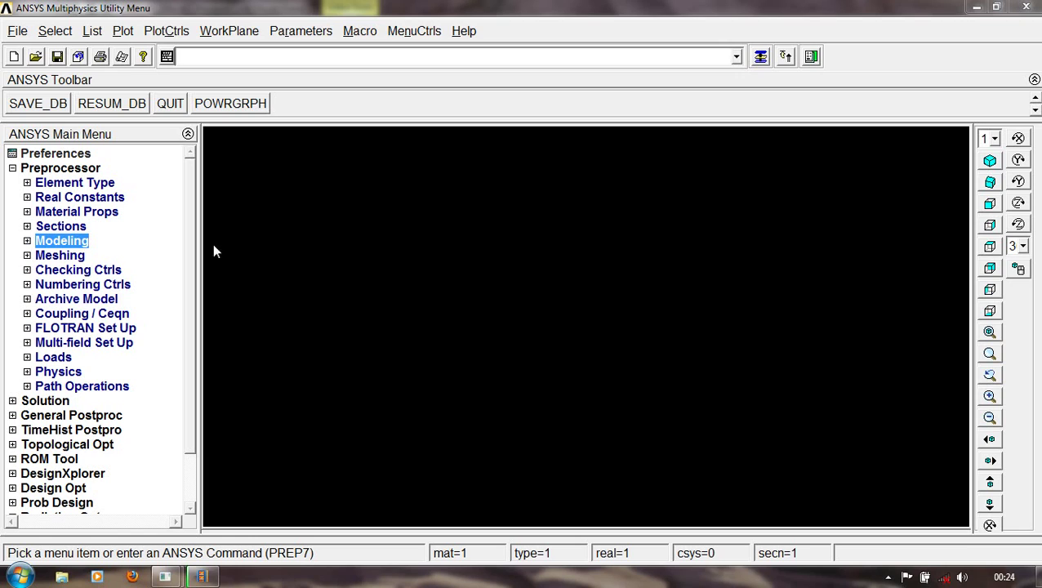
Expand Preprocessor > Modeling > Create to show the keypoint, line, area and volume creation options.
{"action": "left_click", "coordinate": [79, 243]}
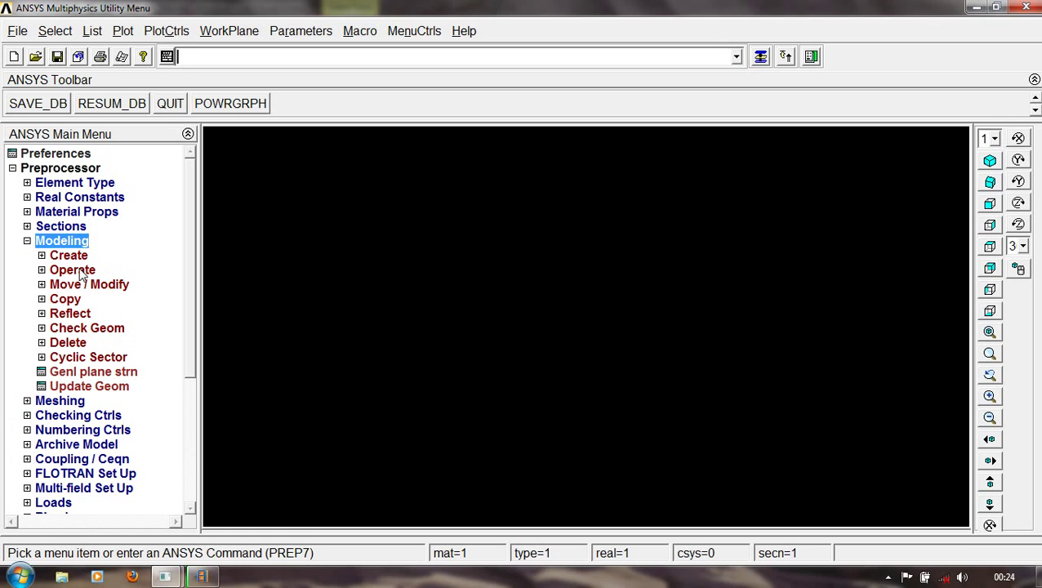
{"action": "left_click", "coordinate": [47, 257]}
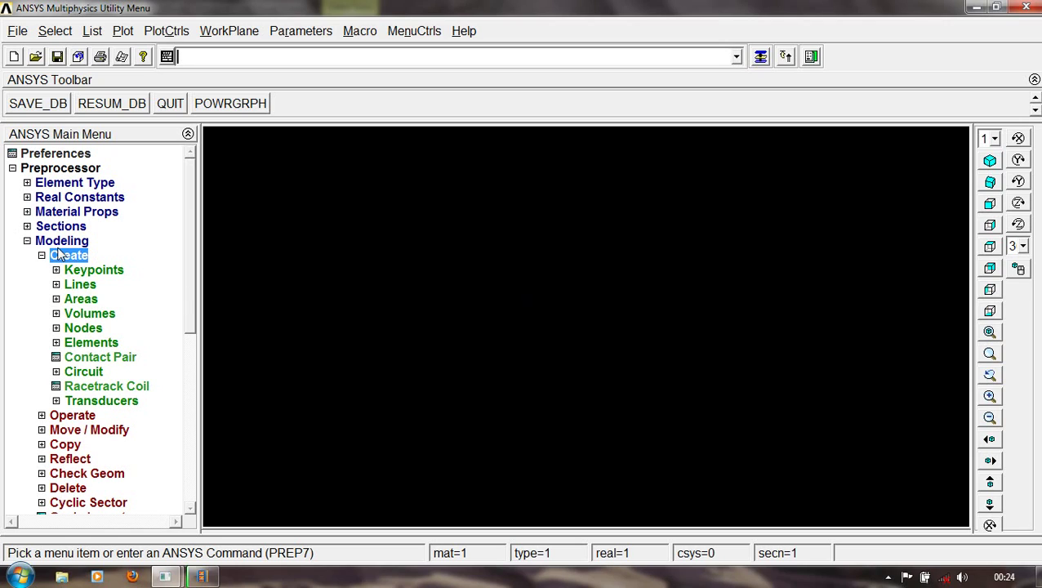
{"action": "left_click", "coordinate": [83, 319]}
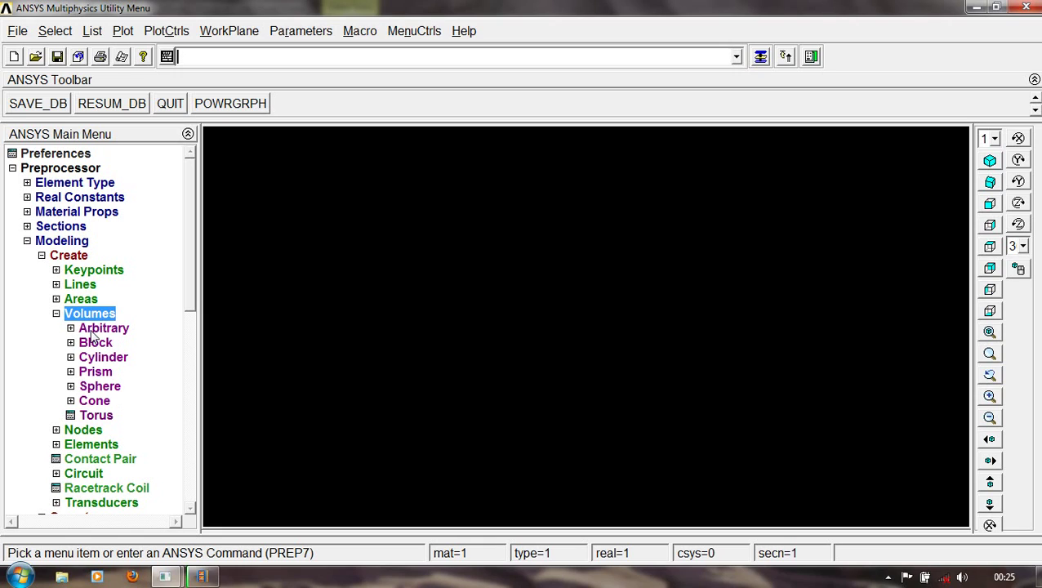
{"action": "left_click", "coordinate": [81, 329]}
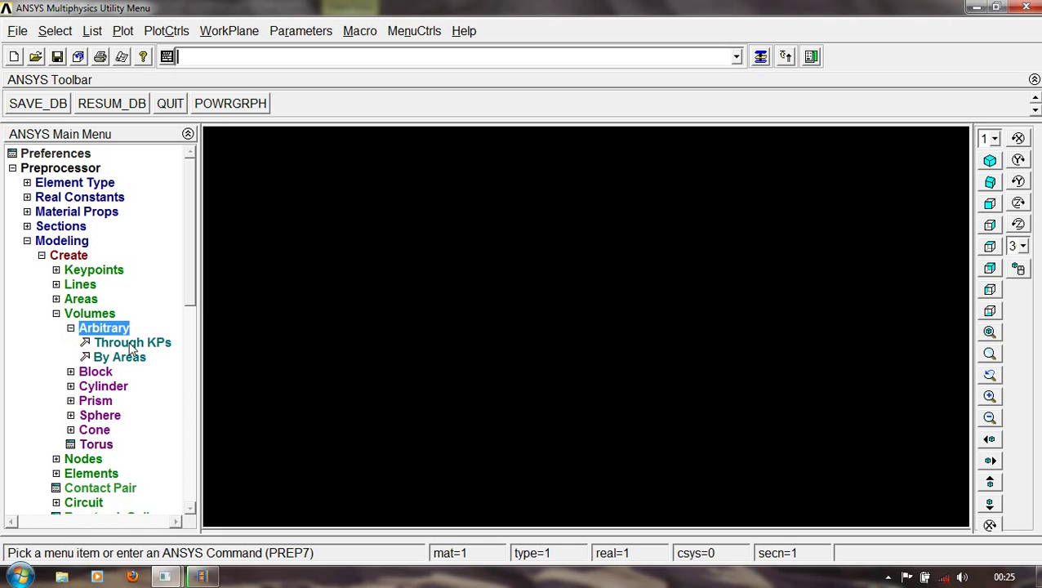
{"action": "left_click", "coordinate": [71, 327]}
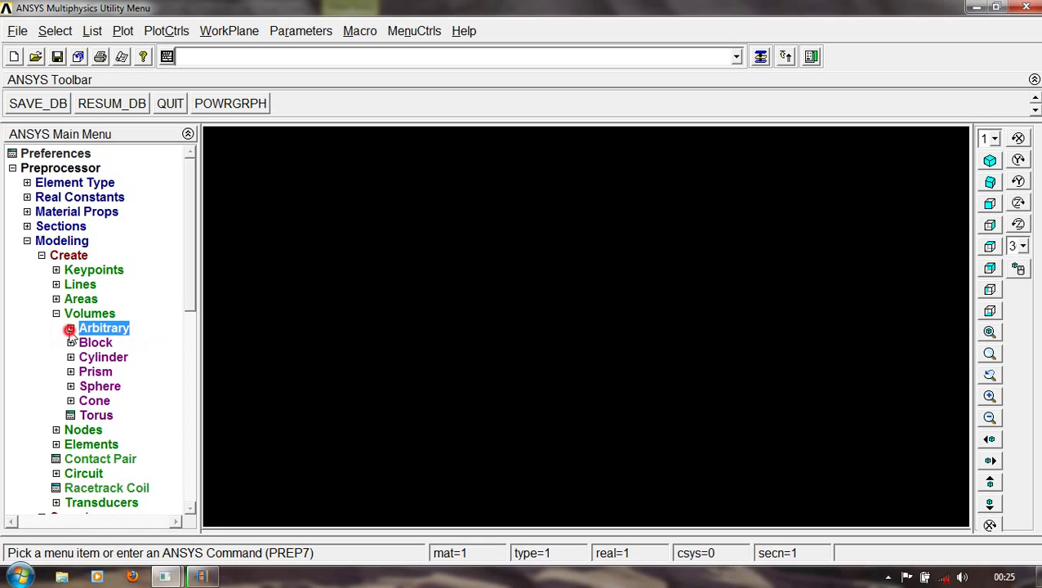
{"action": "left_click", "coordinate": [72, 343]}
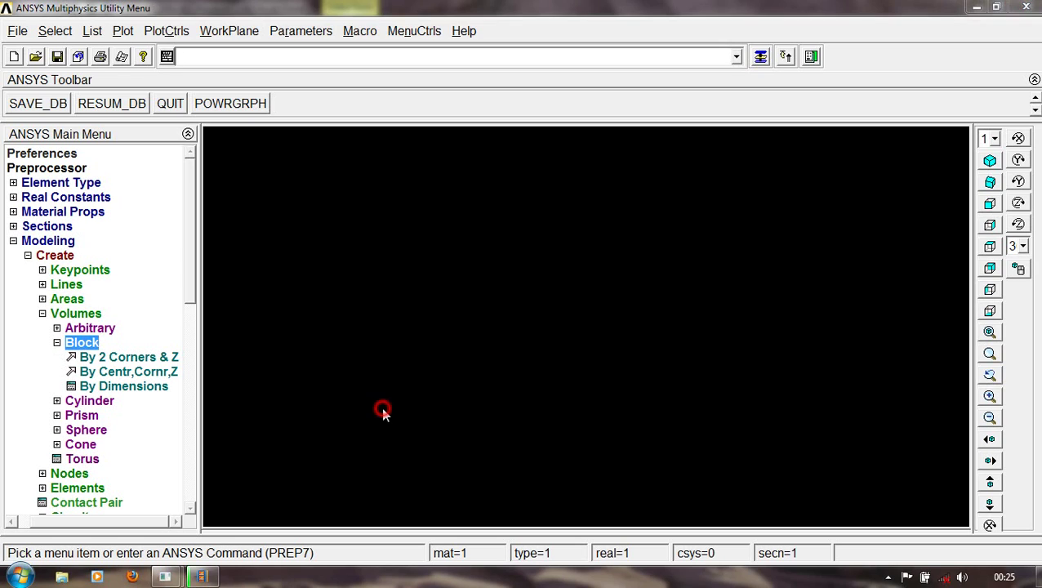
{"action": "left_click", "coordinate": [58, 343]}
{"action": "left_click", "coordinate": [68, 357]}
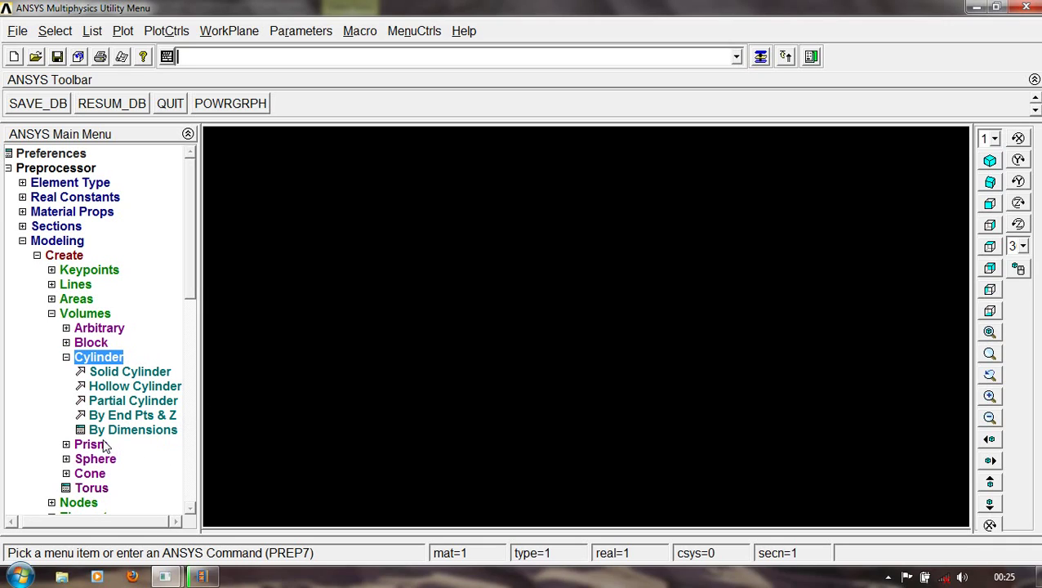
{"action": "left_click", "coordinate": [67, 358]}
{"action": "left_click", "coordinate": [90, 372]}
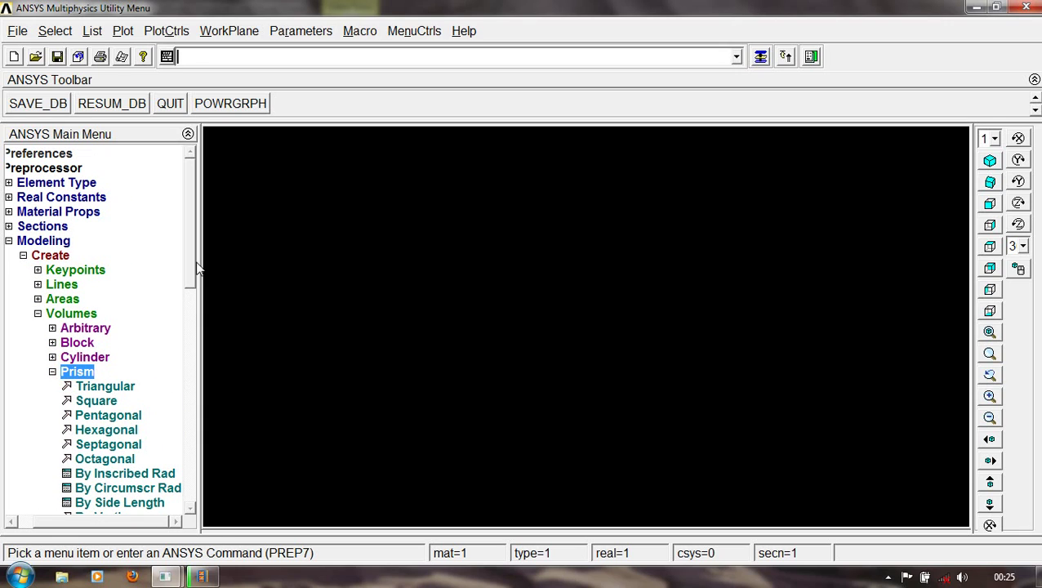
{"action": "left_click_drag", "start_coordinate": [193, 272], "coordinate": [195, 296]}
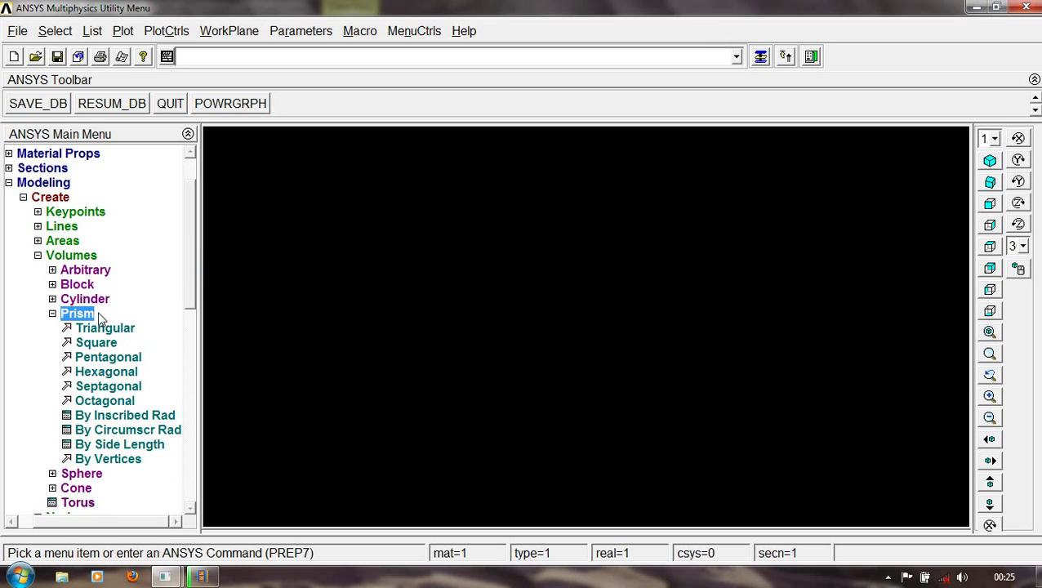
{"action": "left_click", "coordinate": [50, 314]}
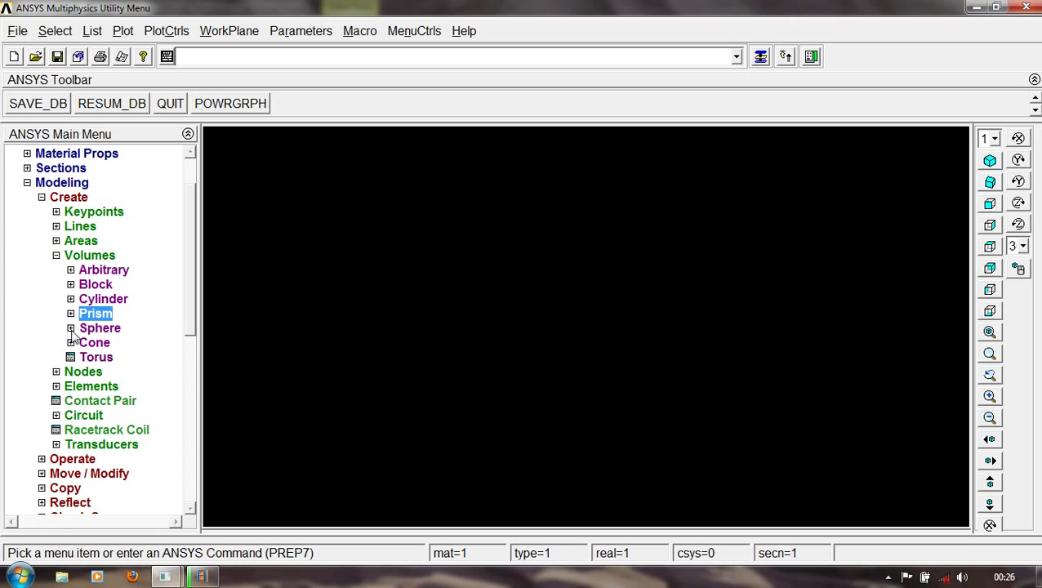
{"action": "left_click", "coordinate": [71, 328]}
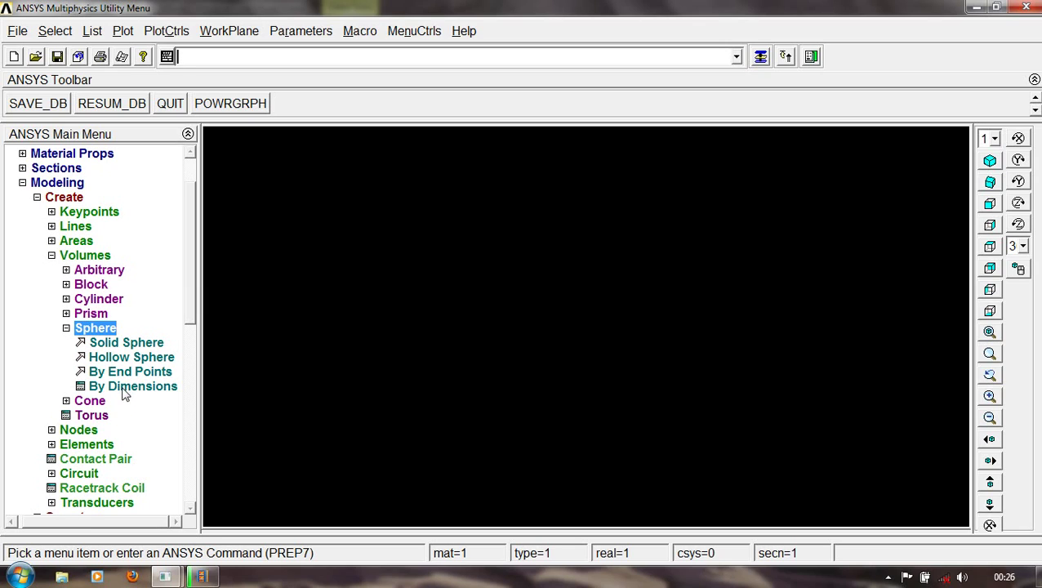
{"action": "left_click", "coordinate": [73, 400]}
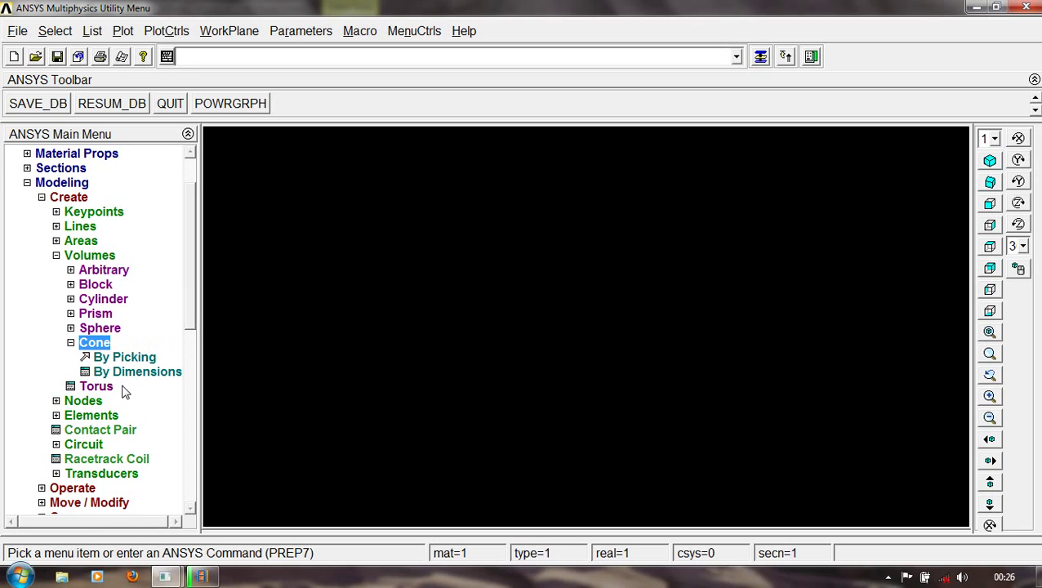
{"action": "left_click", "coordinate": [71, 342]}
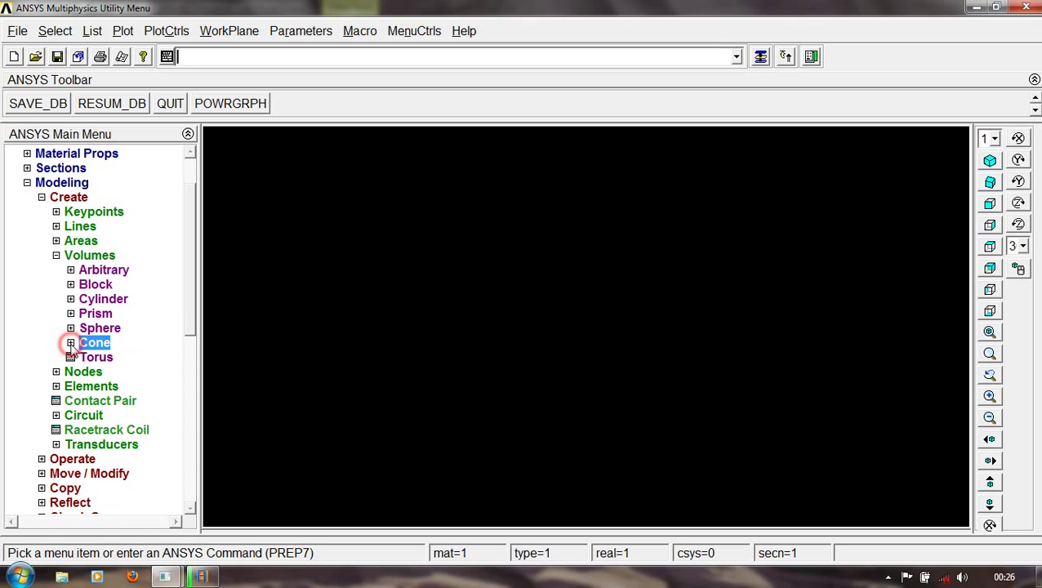
{"action": "left_click", "coordinate": [90, 272]}
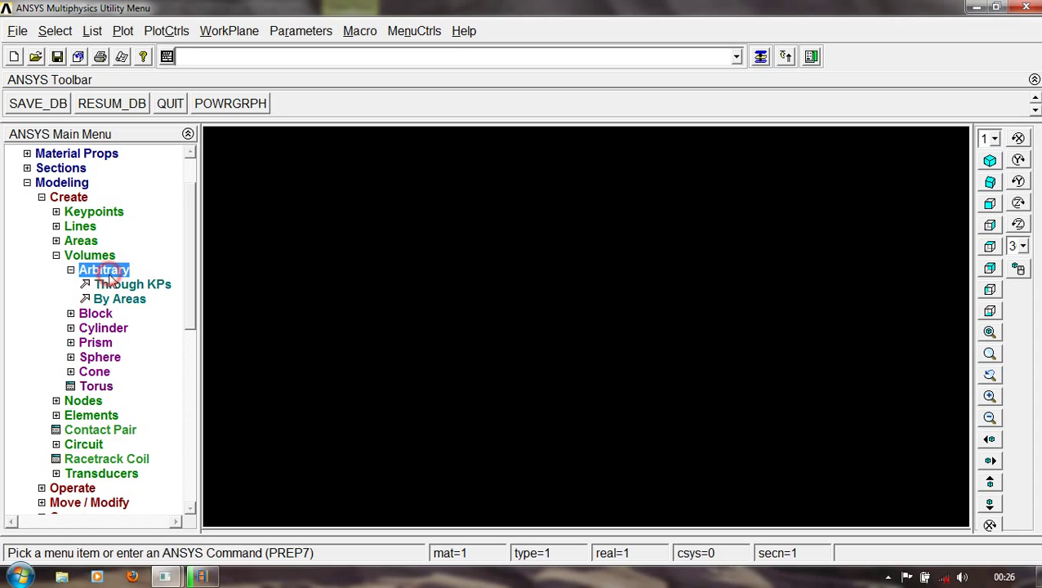
{"action": "left_click", "coordinate": [136, 288]}
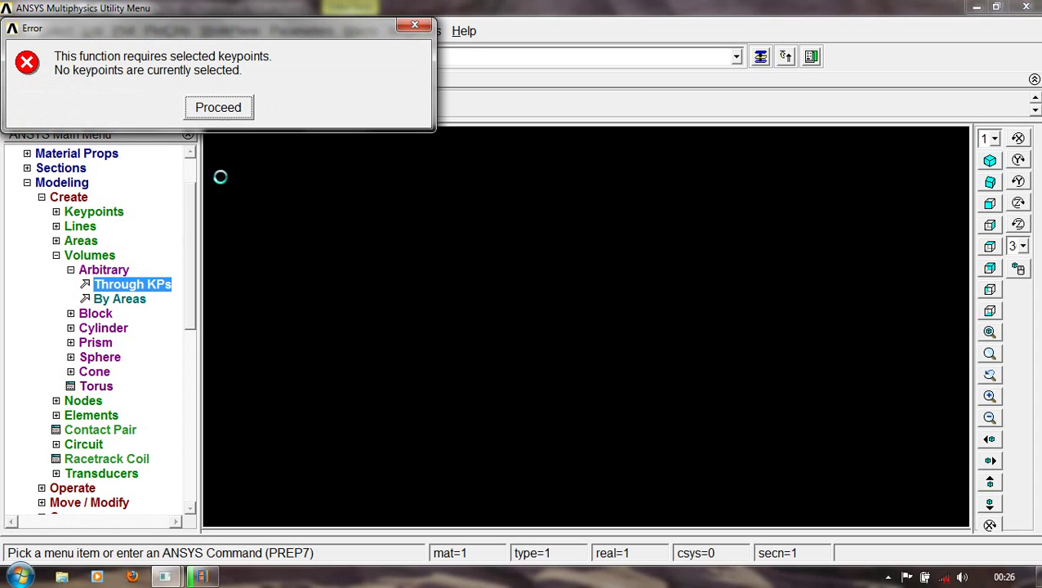
{"action": "left_click", "coordinate": [218, 110]}
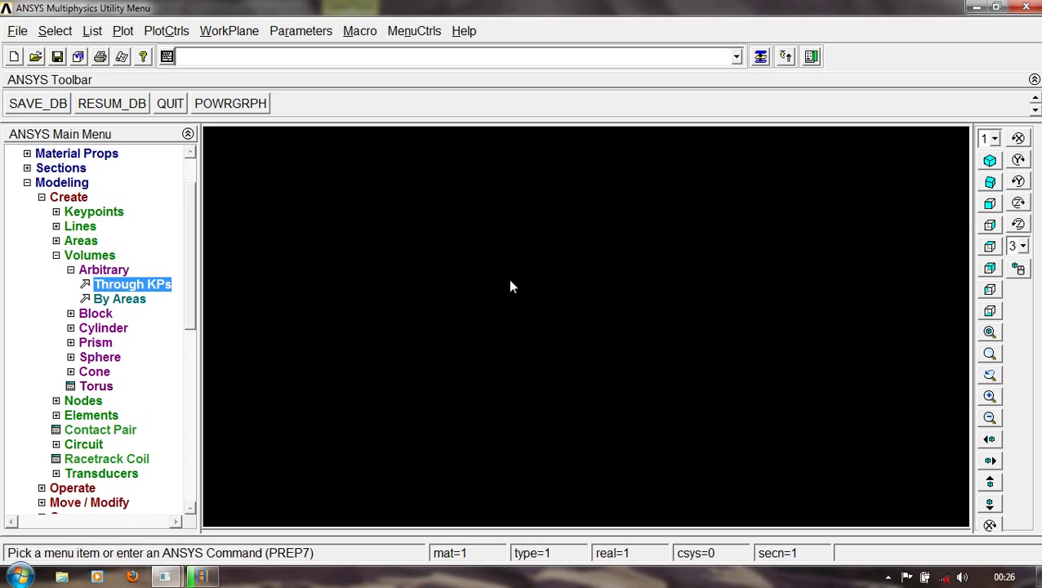
{"action": "left_click", "coordinate": [71, 270]}
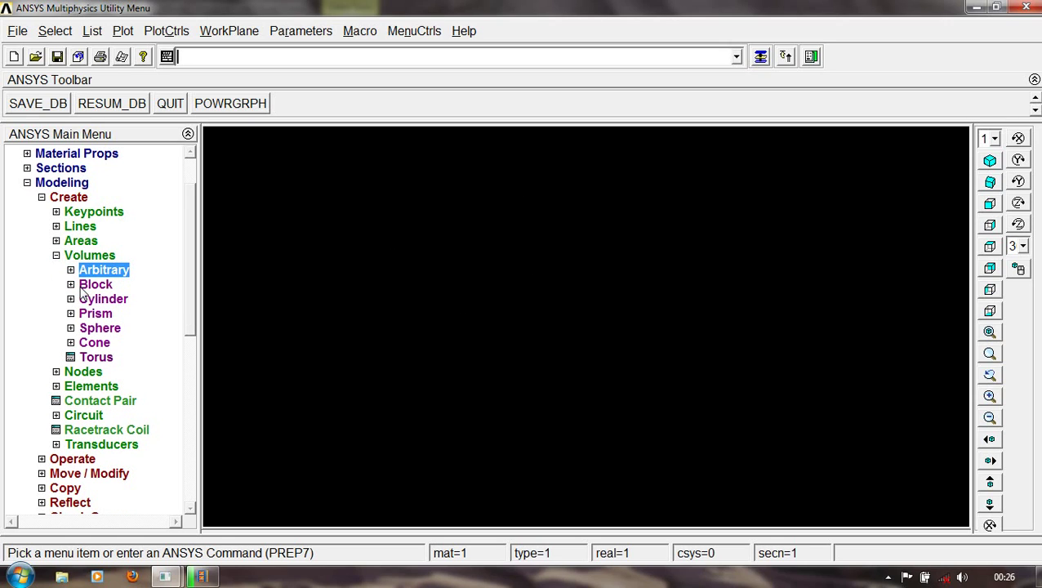
Create a block 7.1 wide, 5.2 high and 1 deep from two picked corners and a depth.
{"action": "left_click", "coordinate": [71, 284]}
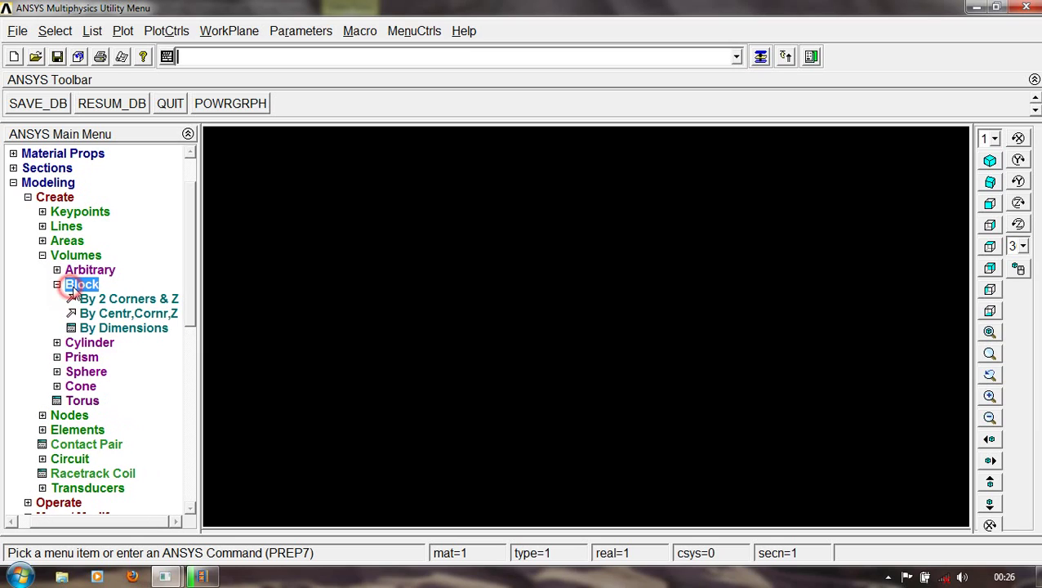
{"action": "left_click", "coordinate": [128, 300]}
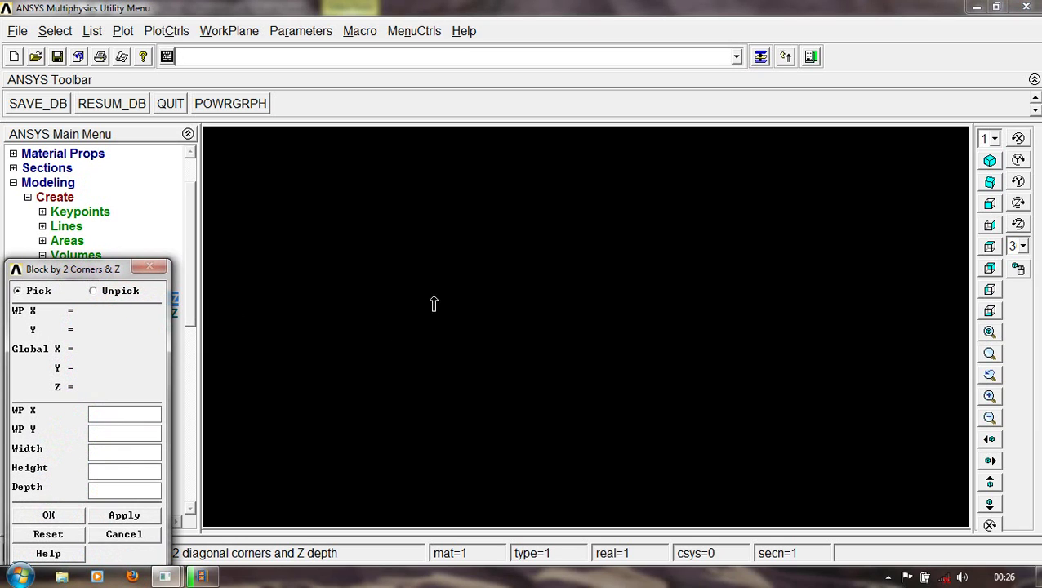
{"action": "left_click", "coordinate": [417, 218]}
{"action": "left_click", "coordinate": [647, 386]}
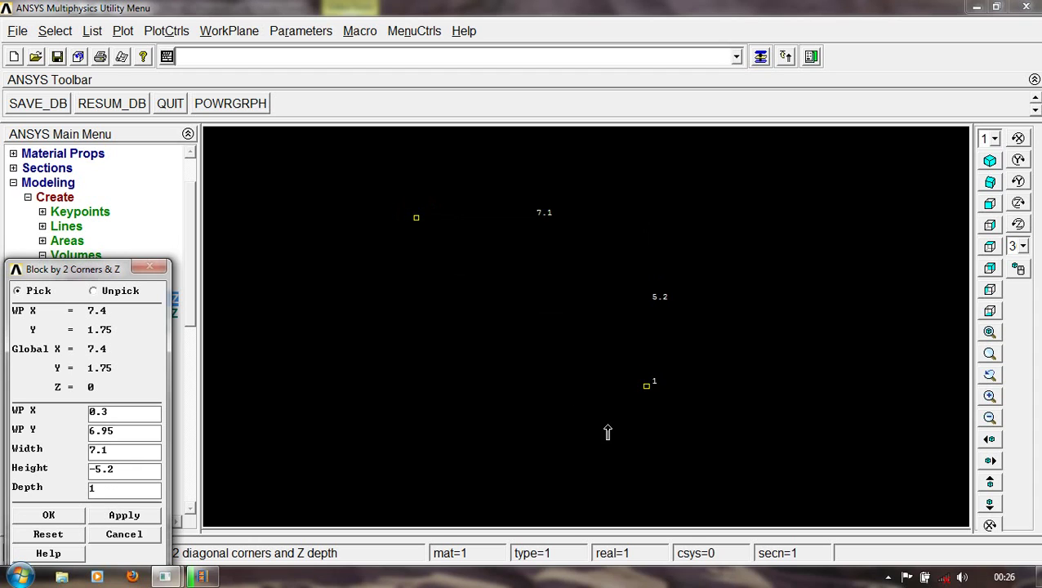
{"action": "left_click", "coordinate": [39, 515]}
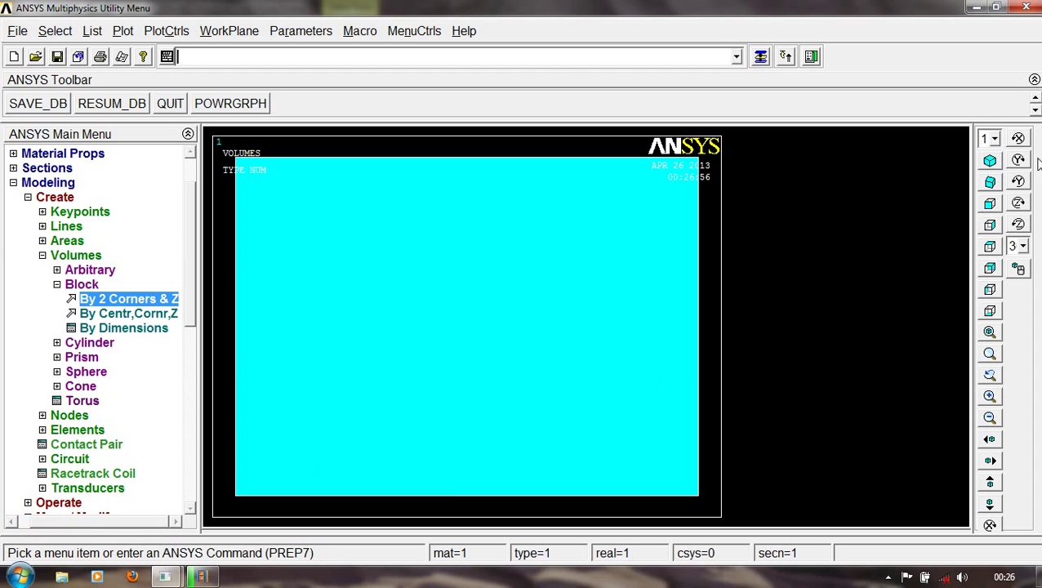
Switch to the isometric view and zoom out on the block.
{"action": "left_click", "coordinate": [990, 181]}
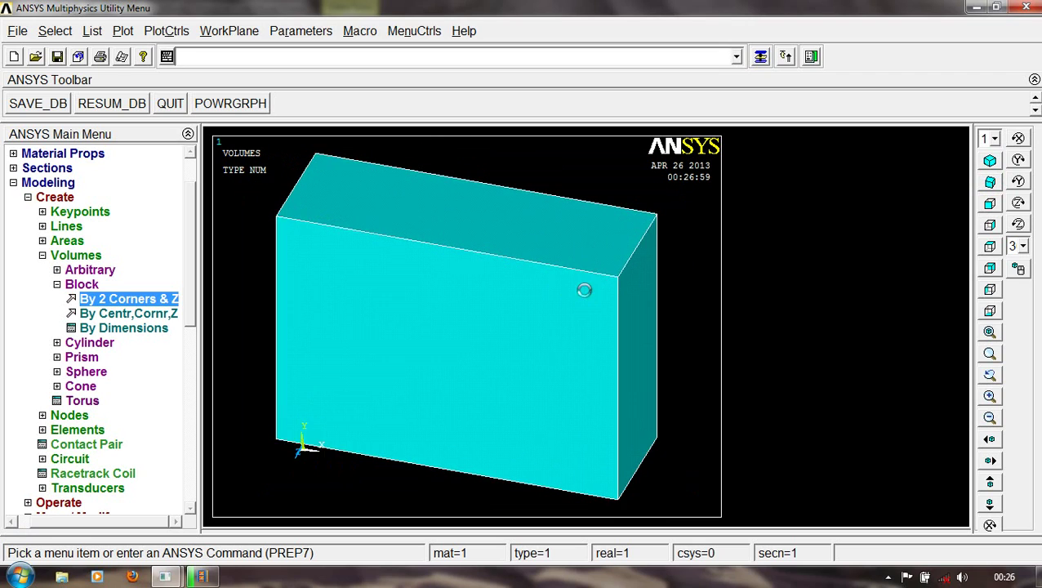
{"action": "scroll", "coordinate": [581, 289], "scroll_direction": "down", "scroll_amount": 2}
{"action": "scroll", "coordinate": [575, 287], "scroll_direction": "down", "scroll_amount": 2}
{"action": "scroll", "coordinate": [563, 294], "scroll_direction": "down", "scroll_amount": 1}
{"action": "scroll", "coordinate": [547, 314], "scroll_direction": "down", "scroll_amount": 1}
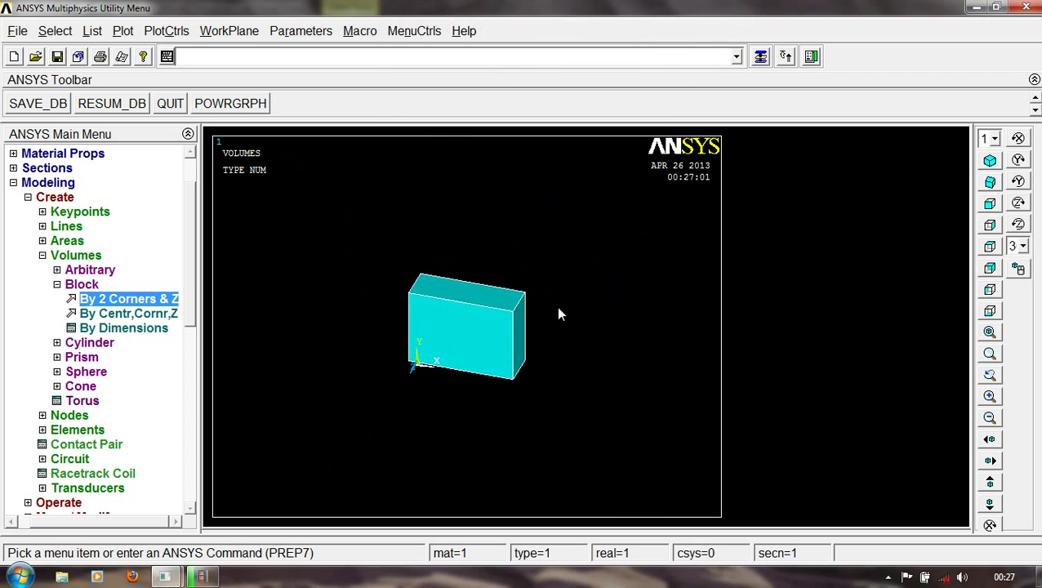
Add a second block 10.1 wide, 5.4 high and 5.25 deep from a picked centre, corner and depth.
{"action": "left_click", "coordinate": [107, 315]}
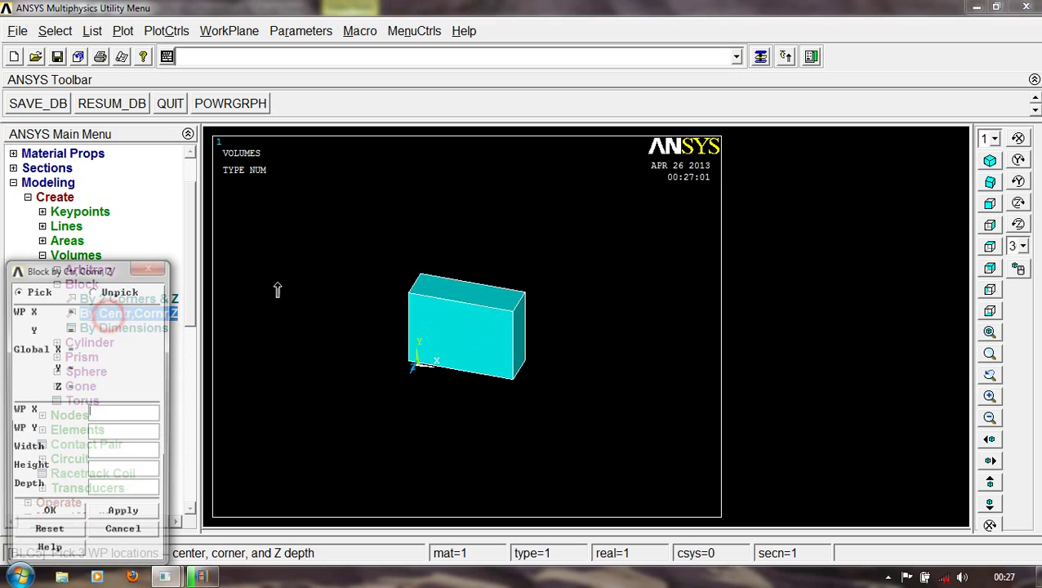
{"action": "left_click", "coordinate": [599, 211]}
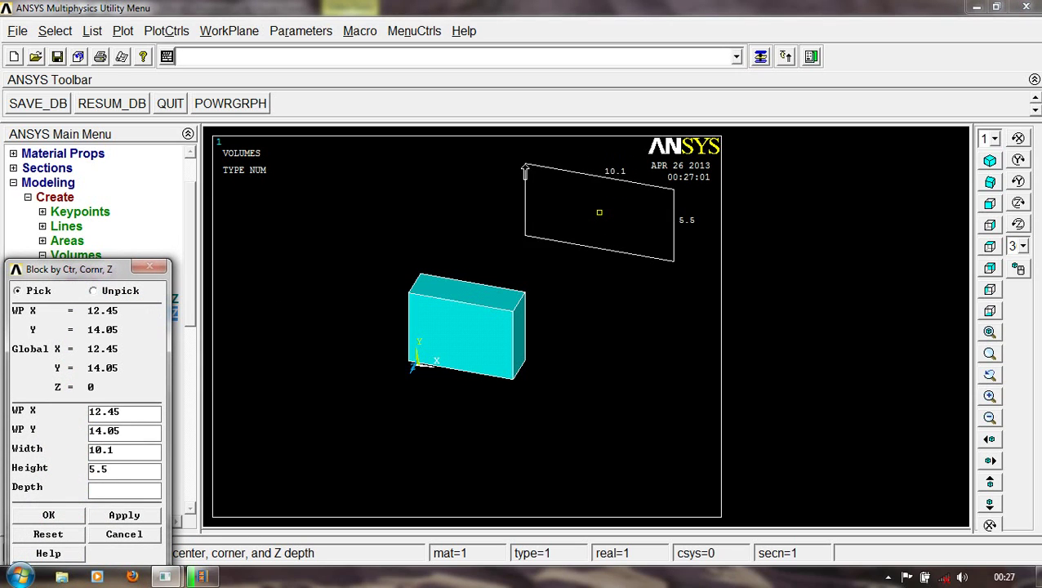
{"action": "left_click", "coordinate": [524, 169]}
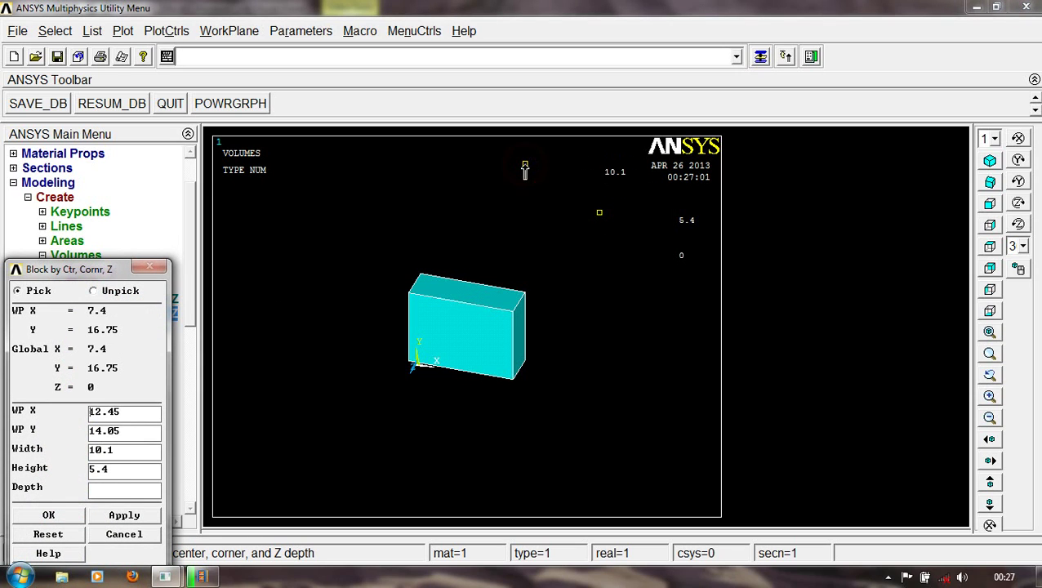
{"action": "left_click", "coordinate": [408, 208]}
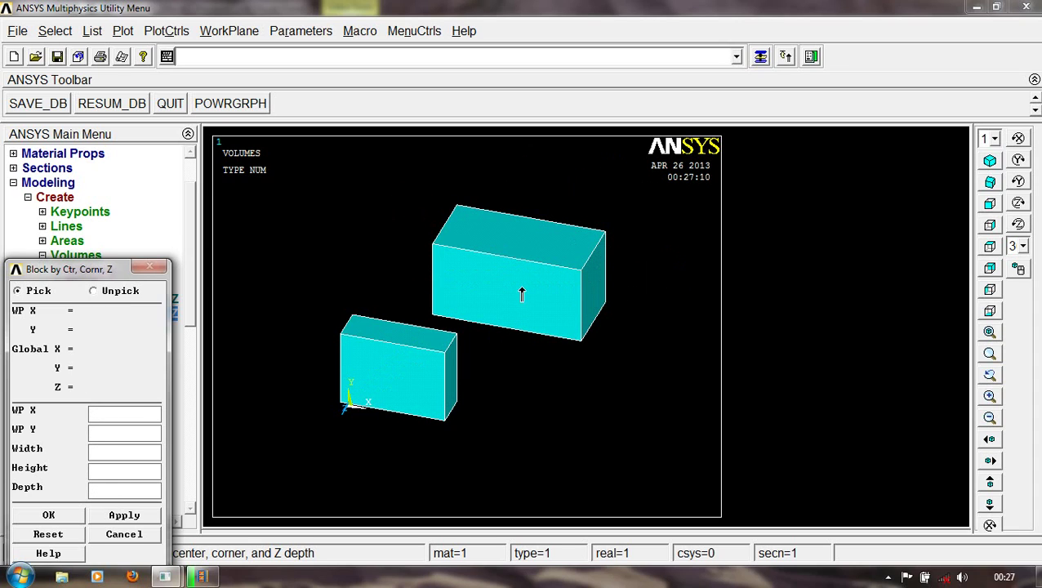
{"action": "left_click", "coordinate": [48, 514]}
Cancel the Block By Dimensions form without adding a block, then collapse the Block options.
{"action": "left_click", "coordinate": [122, 328]}
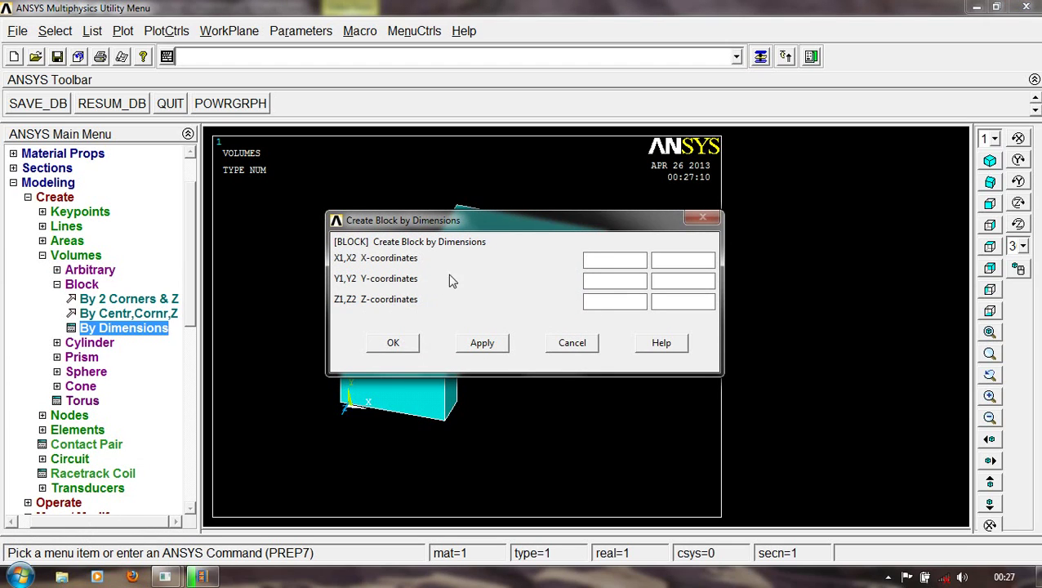
{"action": "left_click", "coordinate": [574, 345]}
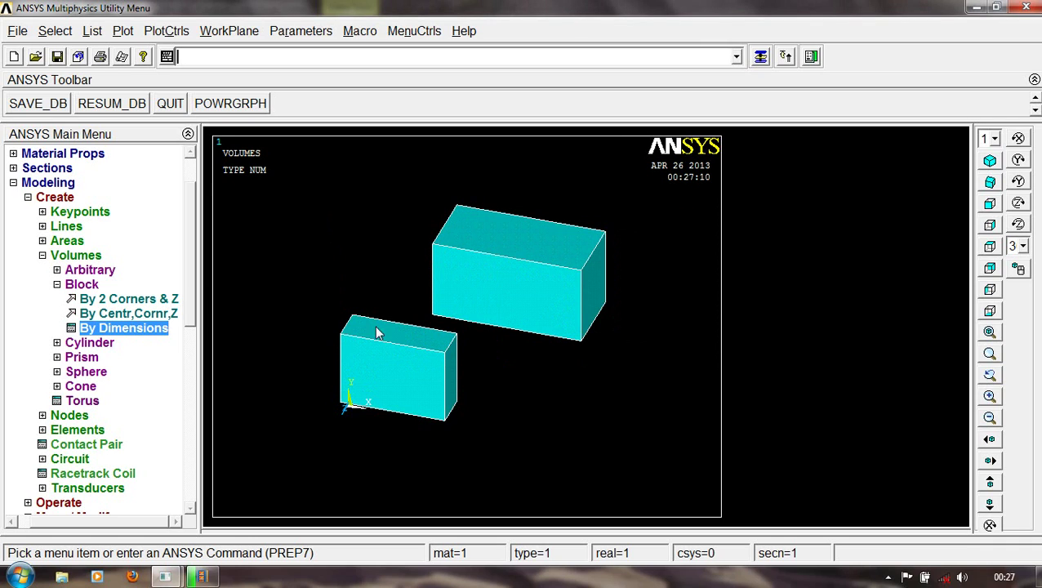
{"action": "left_click", "coordinate": [57, 284]}
Pick a solid cylinder of radius 2.75 and depth 11.6 in the upper left.
{"action": "left_click", "coordinate": [71, 299]}
{"action": "left_click", "coordinate": [124, 315]}
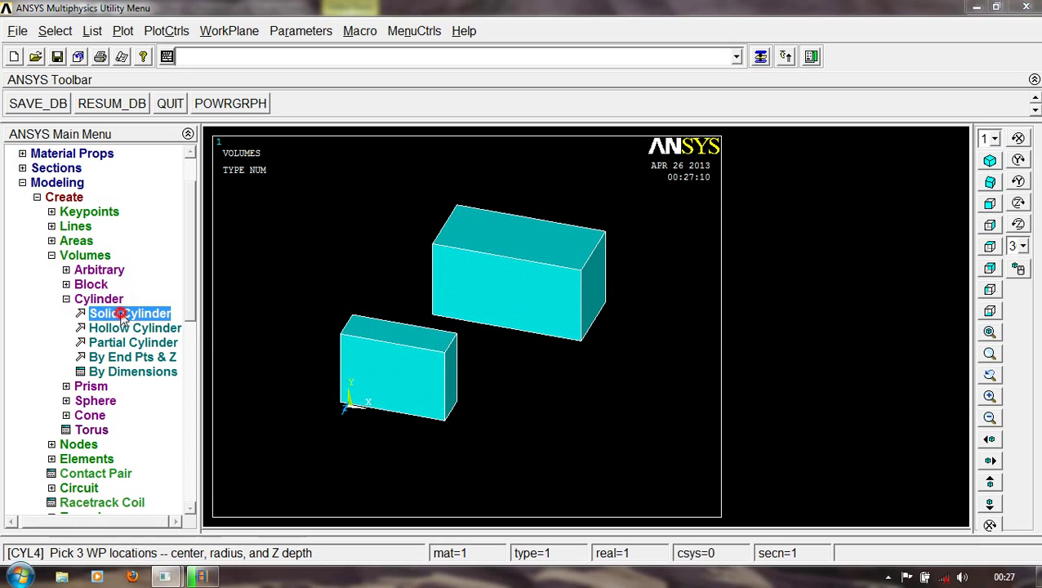
{"action": "left_click", "coordinate": [297, 200]}
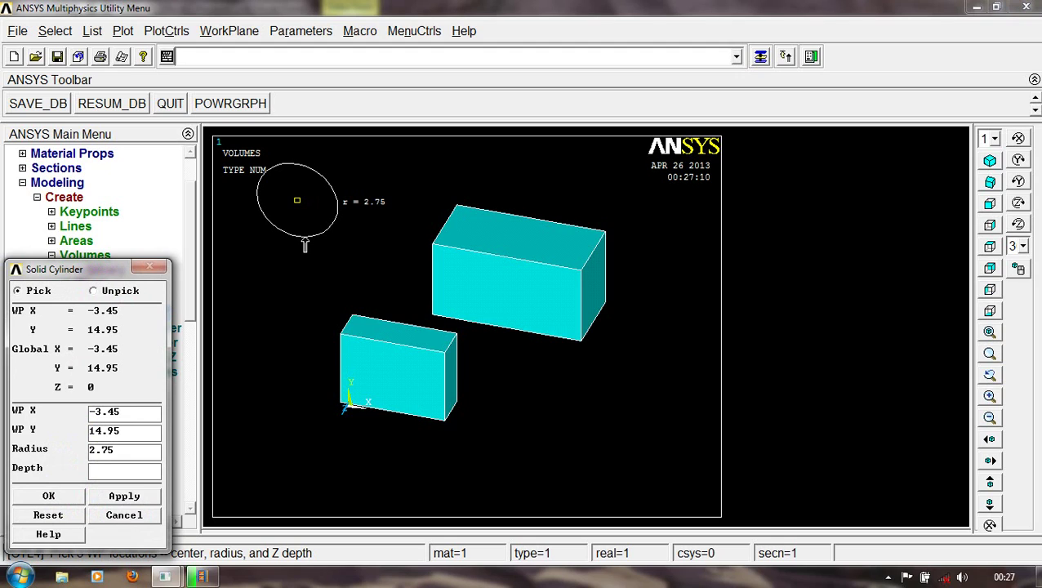
{"action": "left_click", "coordinate": [305, 240]}
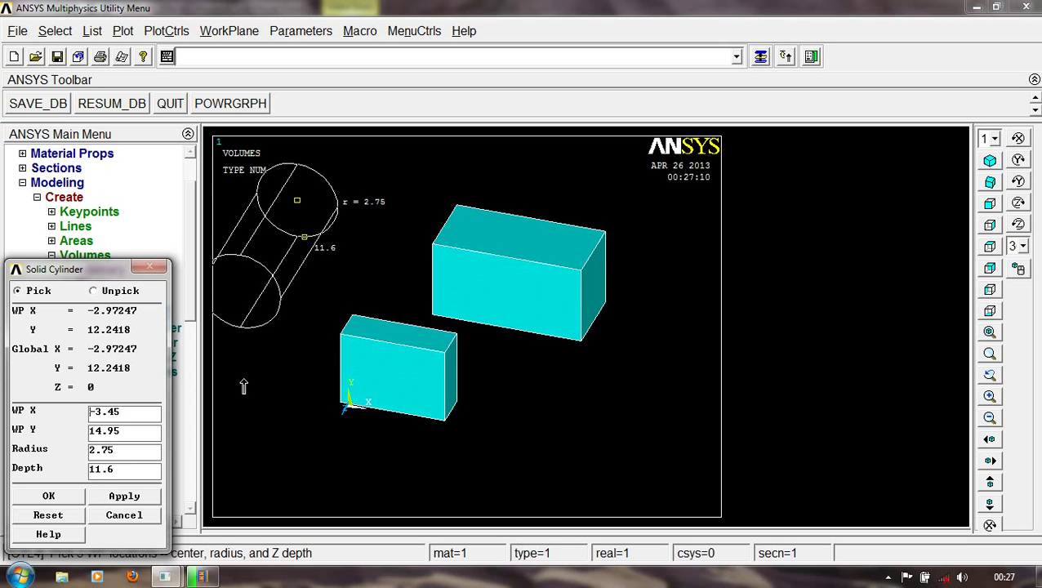
{"action": "left_click", "coordinate": [242, 386]}
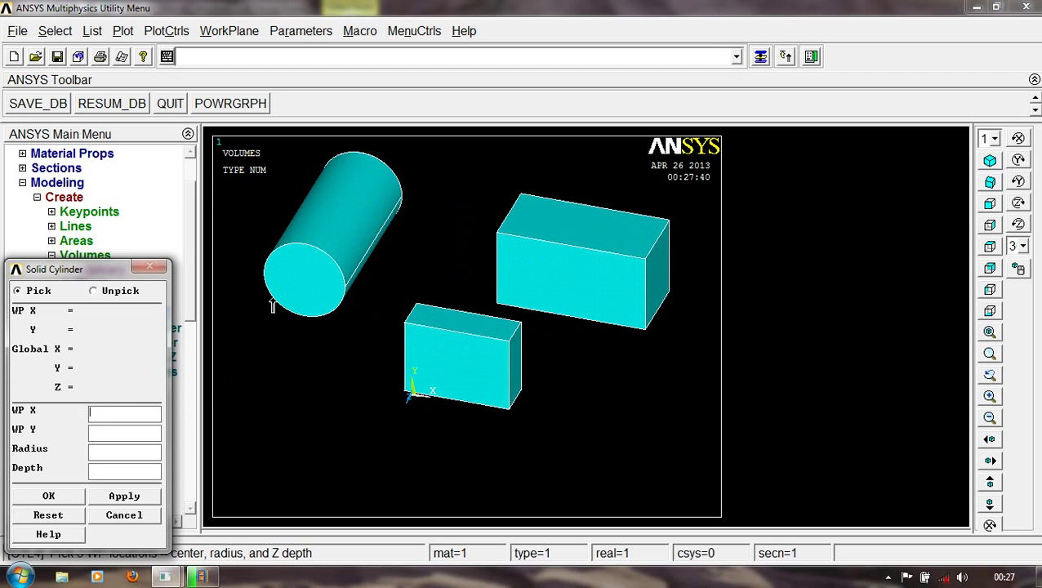
Create a hollow cylinder with radii 2.95 and 1.35 below the solid cylinder.
{"action": "left_click", "coordinate": [33, 495]}
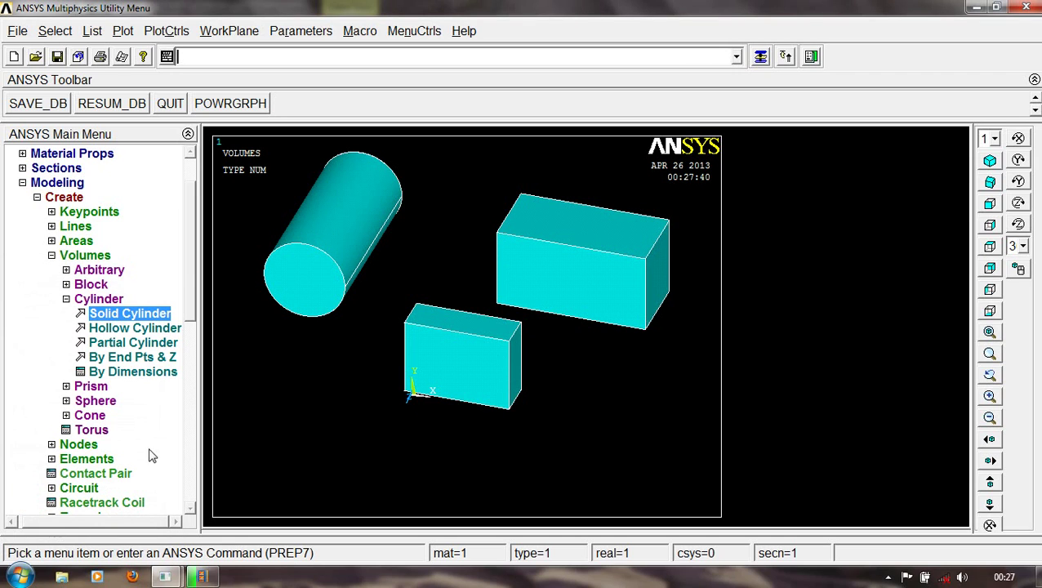
{"action": "left_click", "coordinate": [132, 328]}
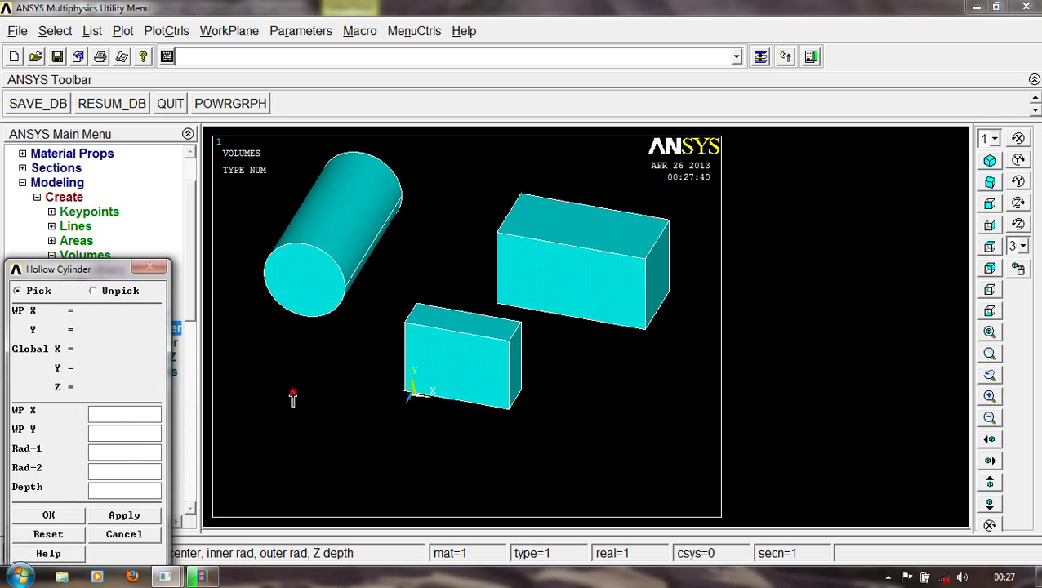
{"action": "left_click", "coordinate": [292, 391]}
{"action": "left_click", "coordinate": [256, 407]}
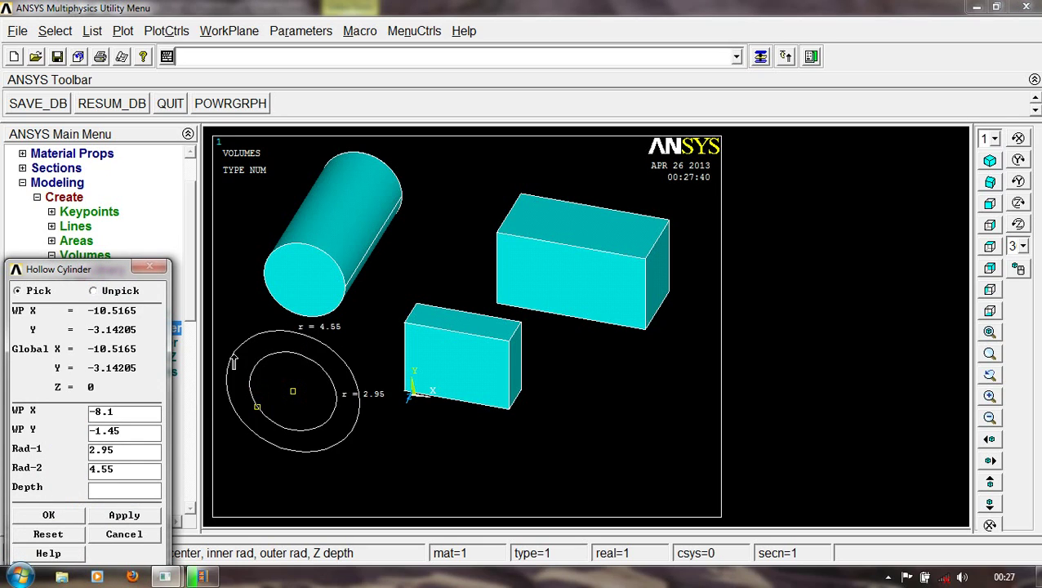
{"action": "left_click", "coordinate": [274, 384]}
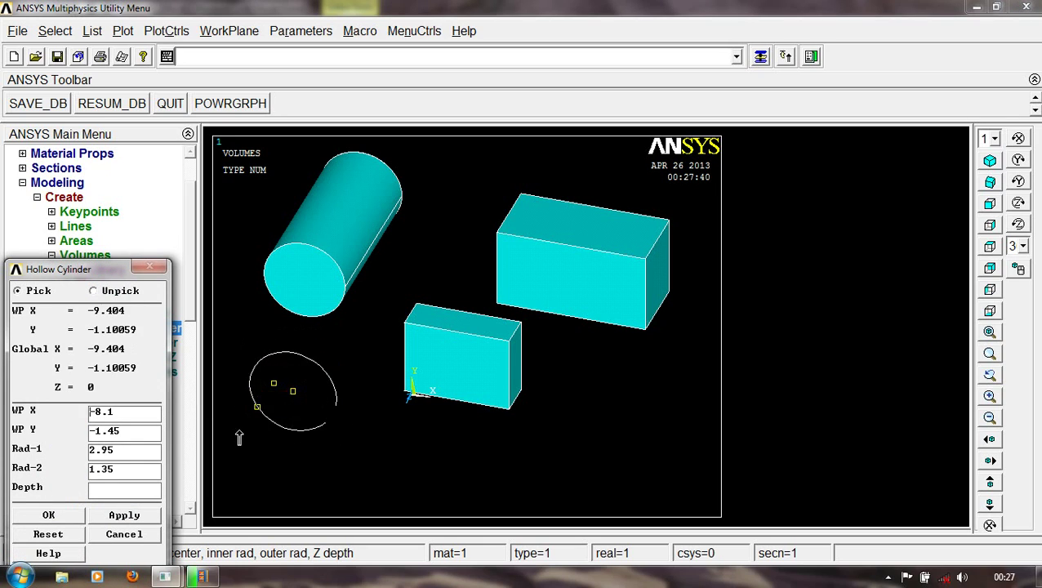
{"action": "left_click", "coordinate": [230, 476]}
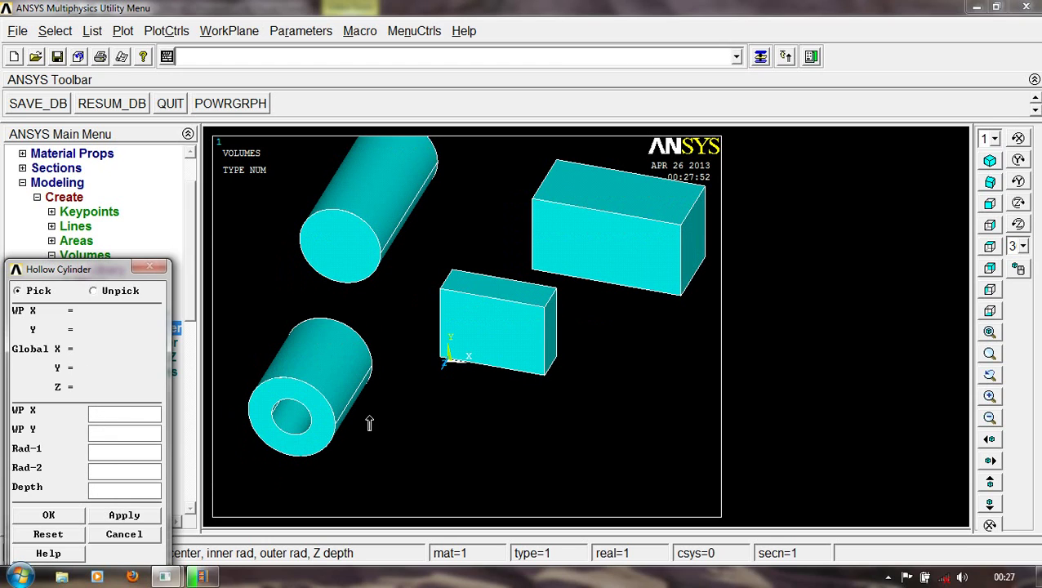
{"action": "left_click", "coordinate": [48, 515]}
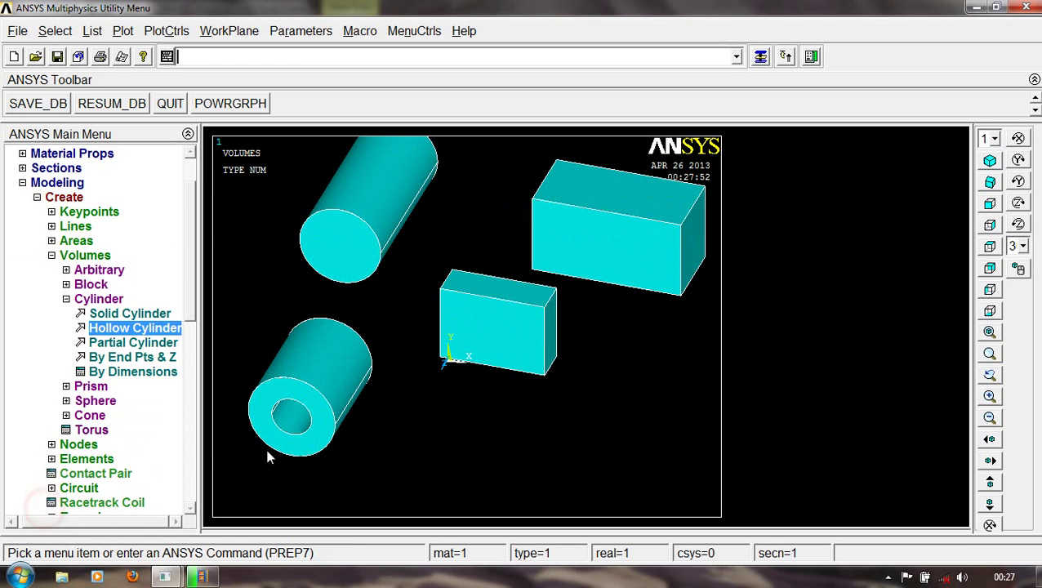
Create a partial cylinder, radii 4.15 and 2.05, spanning 205° to 335°, depth -4.8.
{"action": "left_click", "coordinate": [133, 342]}
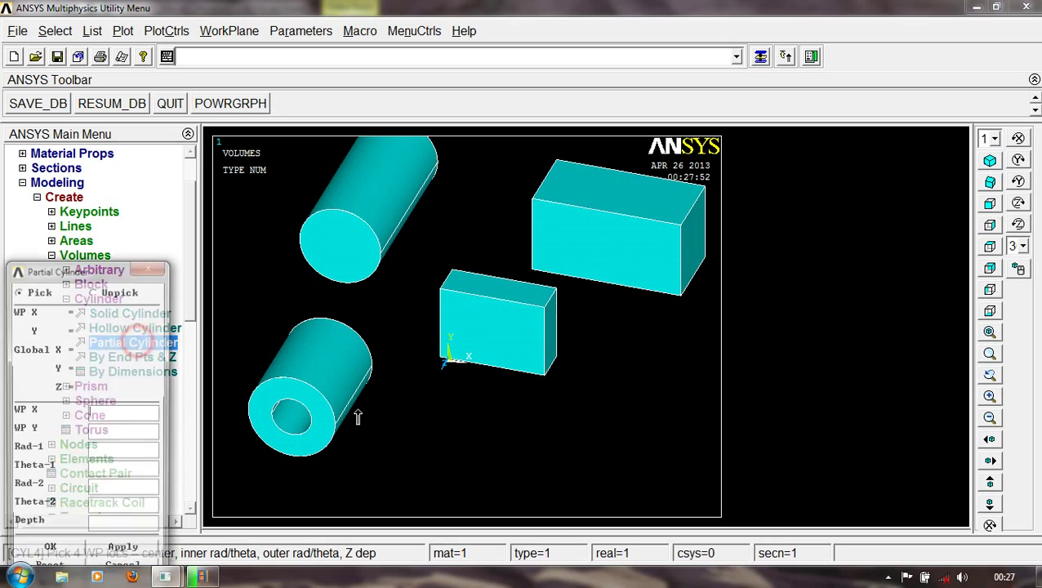
{"action": "left_click", "coordinate": [455, 426]}
{"action": "left_click", "coordinate": [399, 440]}
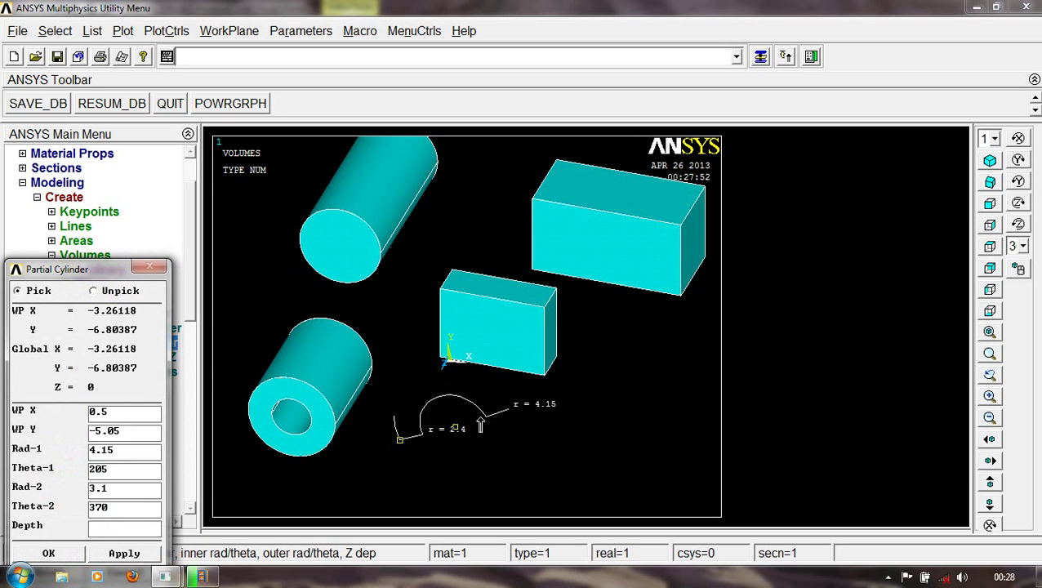
{"action": "left_click", "coordinate": [482, 443]}
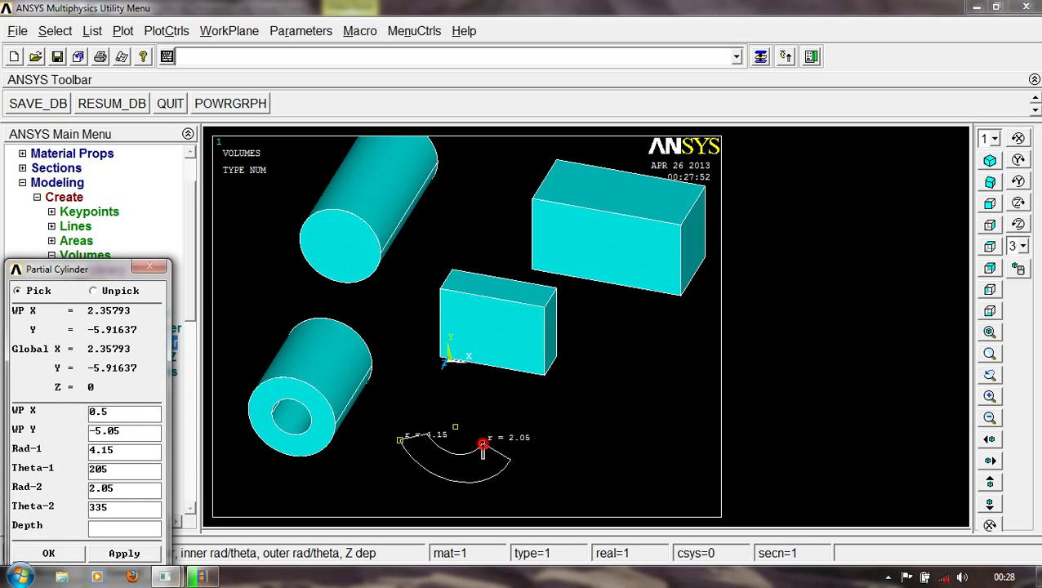
{"action": "left_click", "coordinate": [601, 407]}
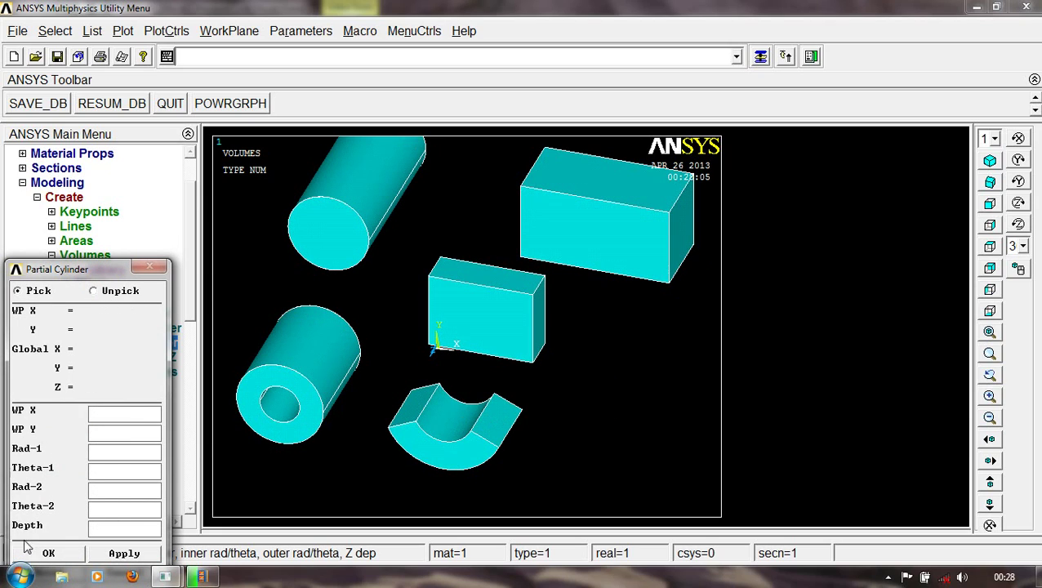
{"action": "left_click", "coordinate": [48, 553]}
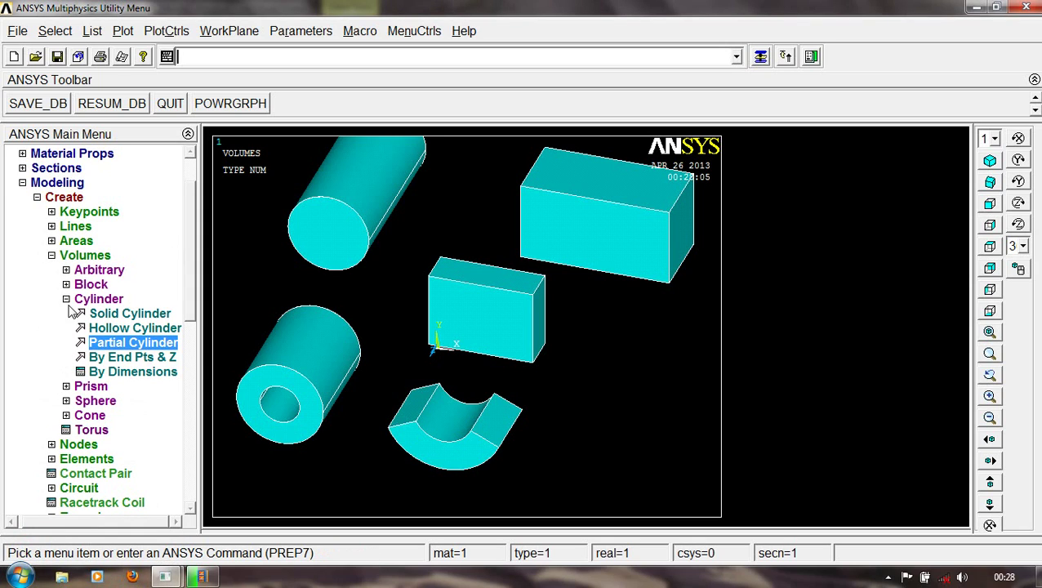
Create a square prism at the lower right by picking centre, vertex and depth.
{"action": "left_click", "coordinate": [66, 299]}
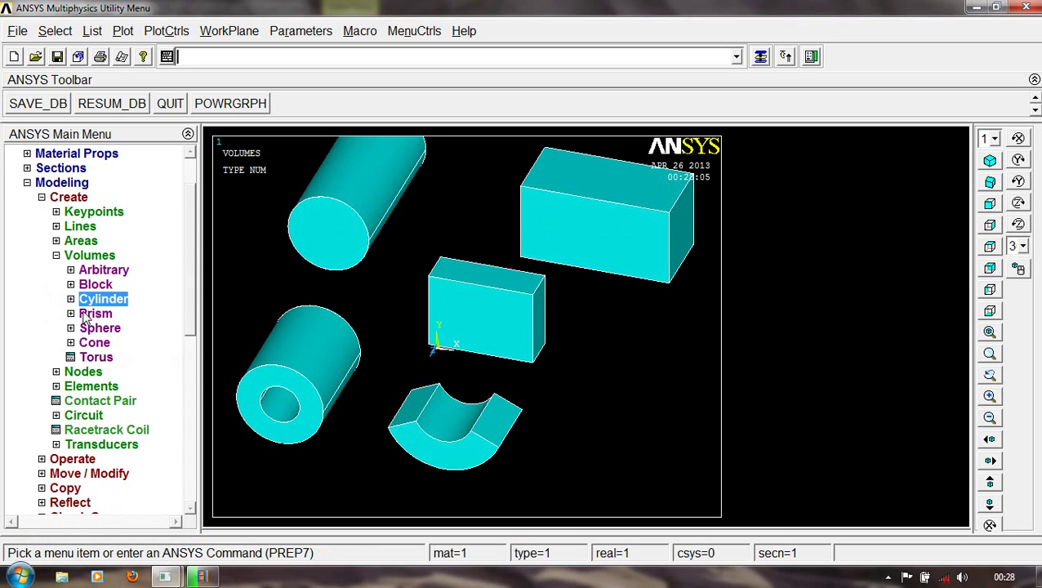
{"action": "left_click", "coordinate": [85, 316]}
{"action": "left_click", "coordinate": [110, 341]}
{"action": "left_click", "coordinate": [630, 388]}
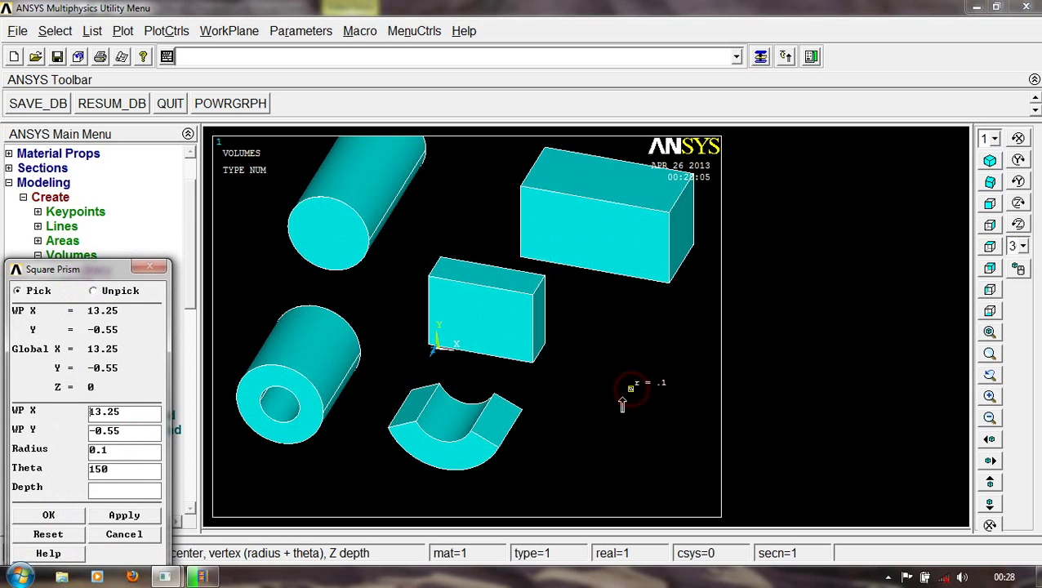
{"action": "left_click", "coordinate": [580, 434]}
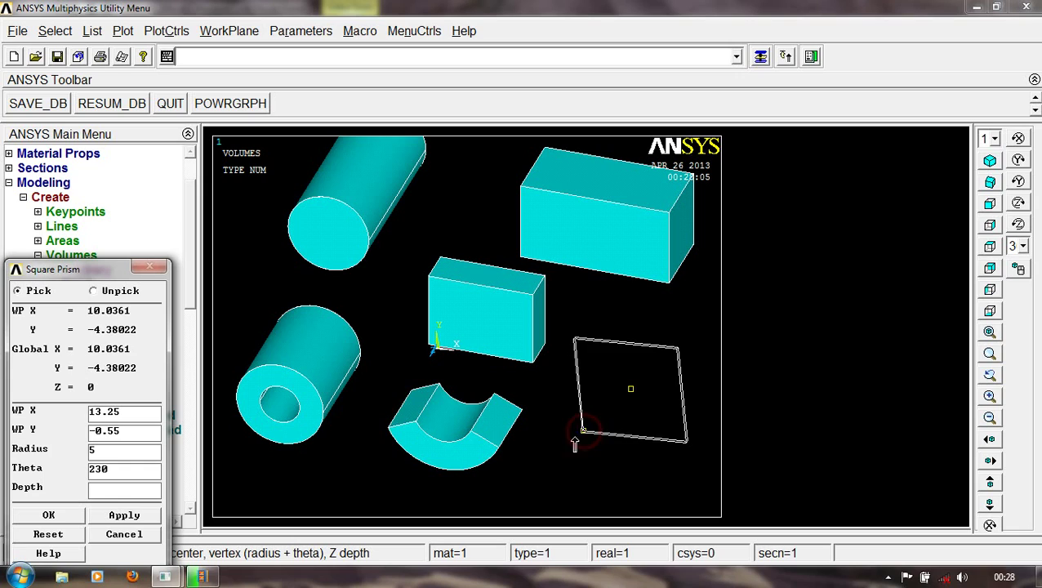
{"action": "left_click", "coordinate": [547, 477]}
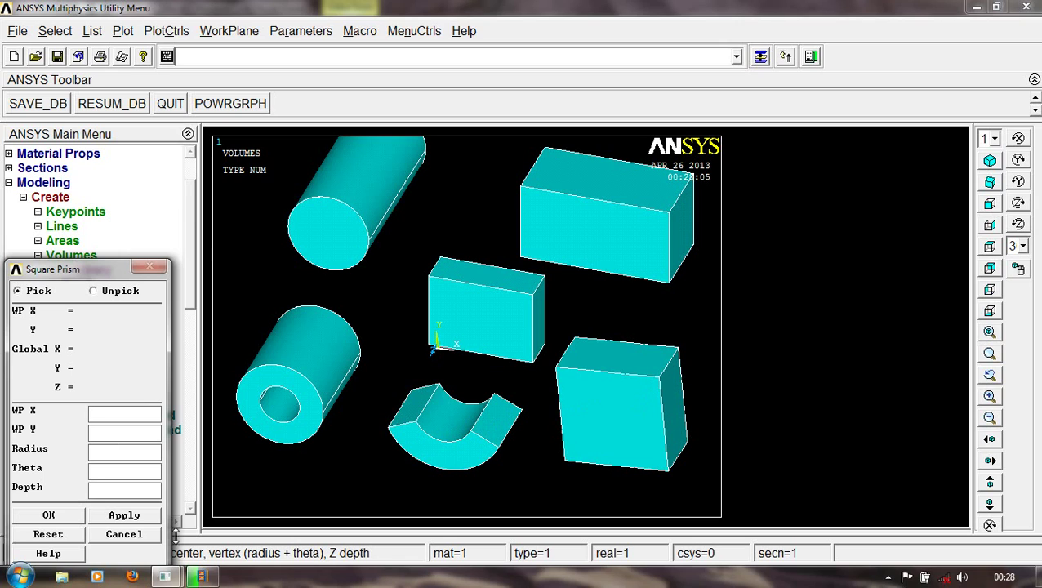
{"action": "left_click", "coordinate": [69, 516]}
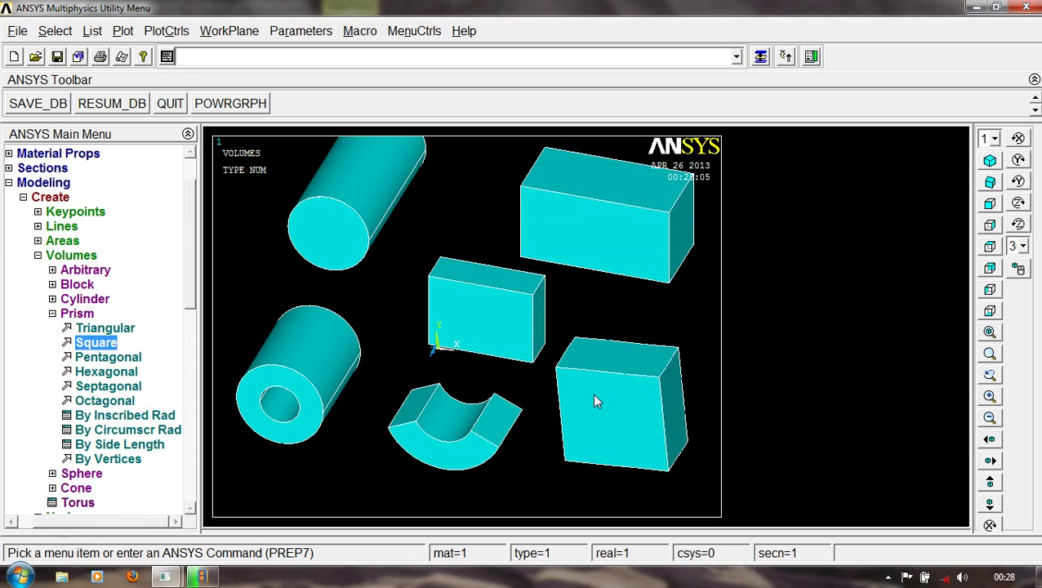
Create a pentagonal prism of radius 3.15 near the top of the model.
{"action": "left_click", "coordinate": [104, 361]}
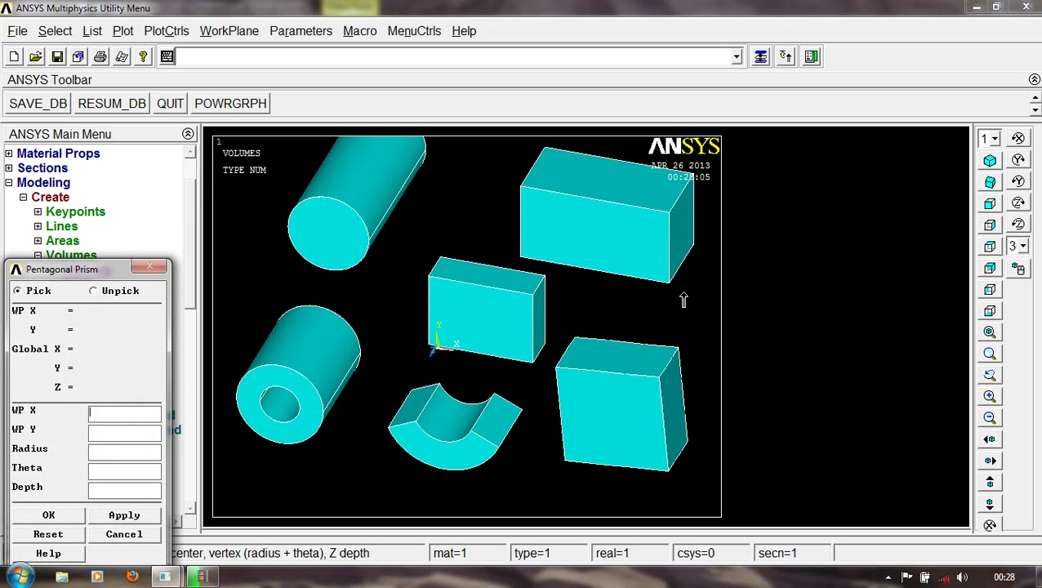
{"action": "left_click", "coordinate": [468, 194]}
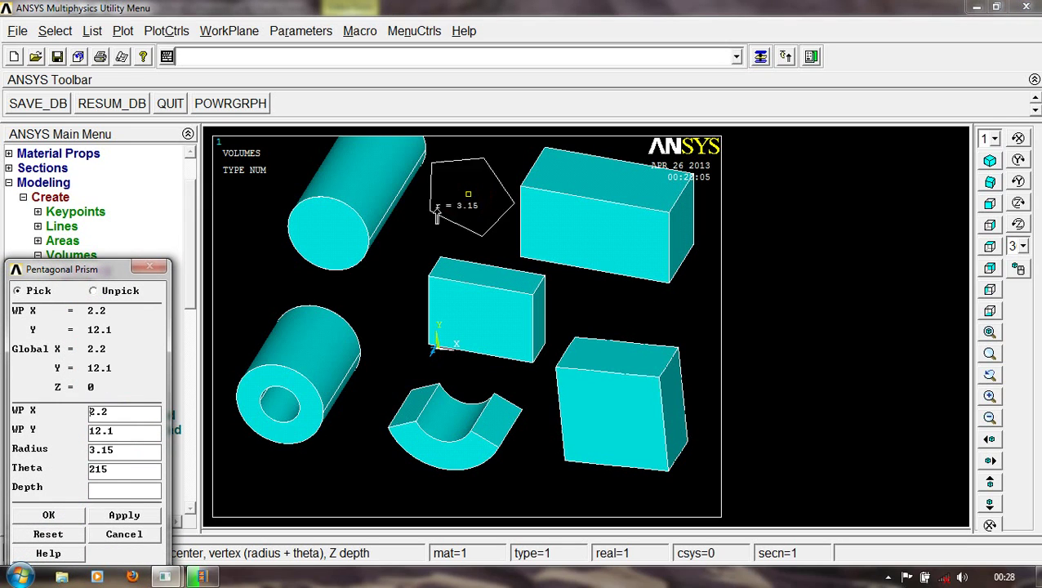
{"action": "left_click", "coordinate": [442, 212]}
{"action": "left_click", "coordinate": [417, 236]}
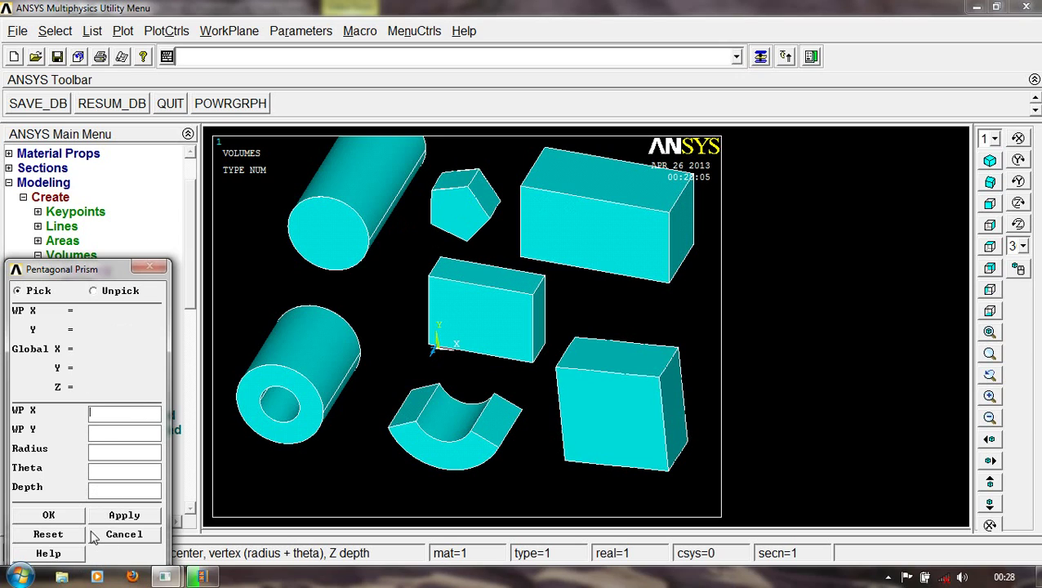
{"action": "left_click", "coordinate": [71, 515]}
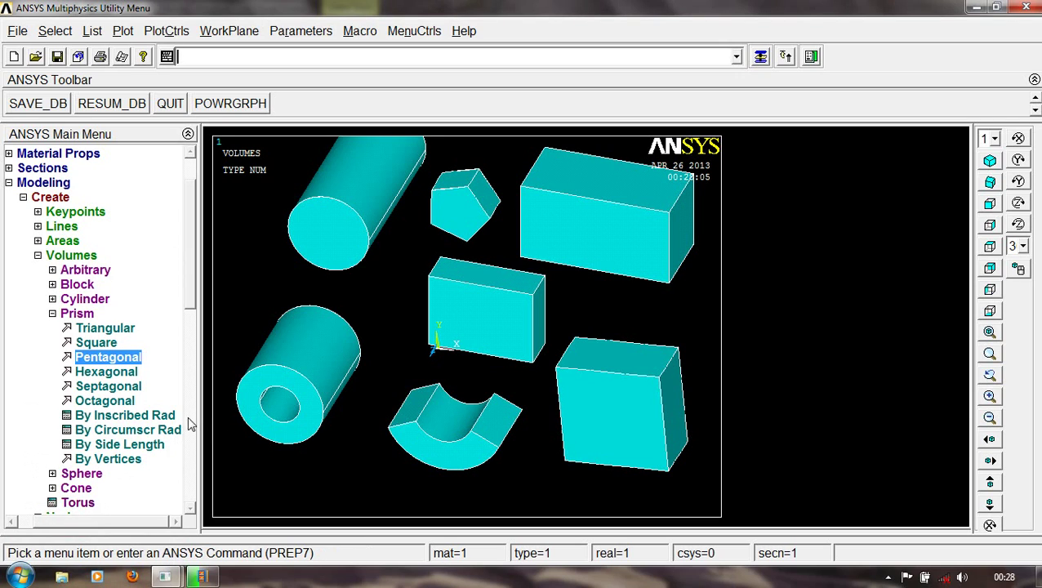
Place a solid sphere of radius 2.4 at the lower left, below the hollow cylinder.
{"action": "left_click", "coordinate": [54, 475]}
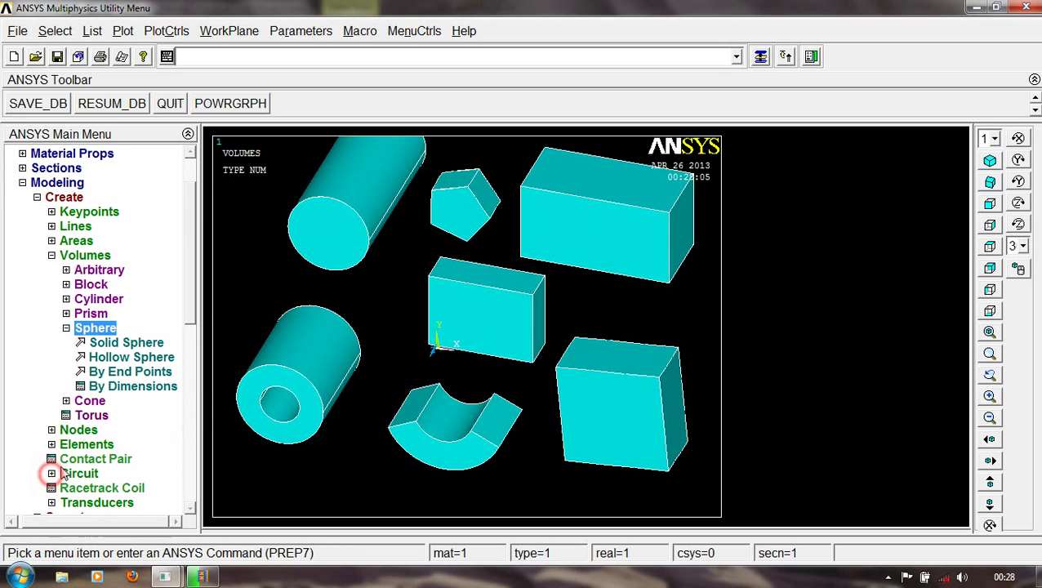
{"action": "left_click", "coordinate": [133, 347]}
{"action": "left_click", "coordinate": [339, 470]}
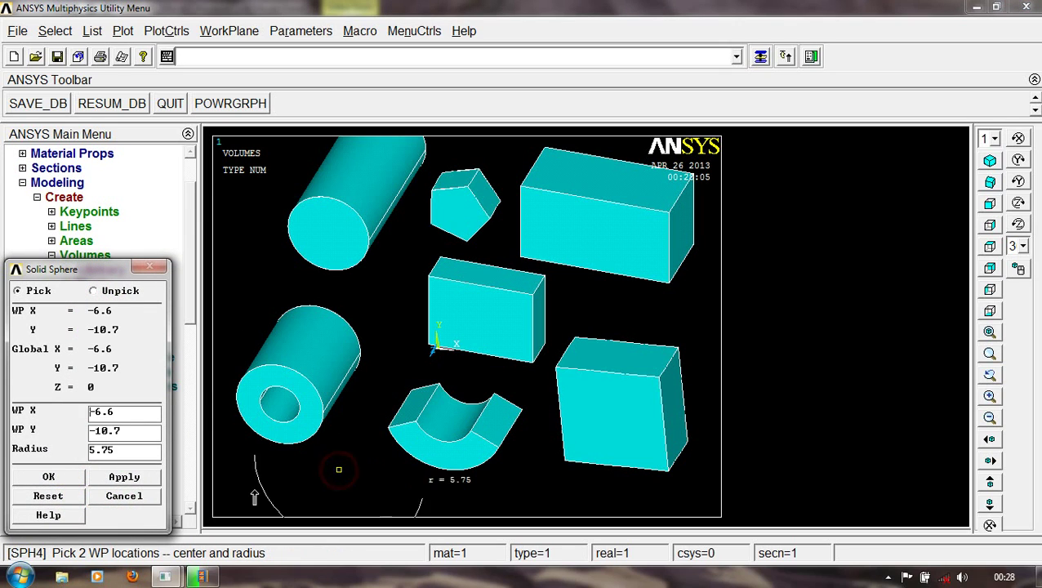
{"action": "left_click", "coordinate": [307, 488]}
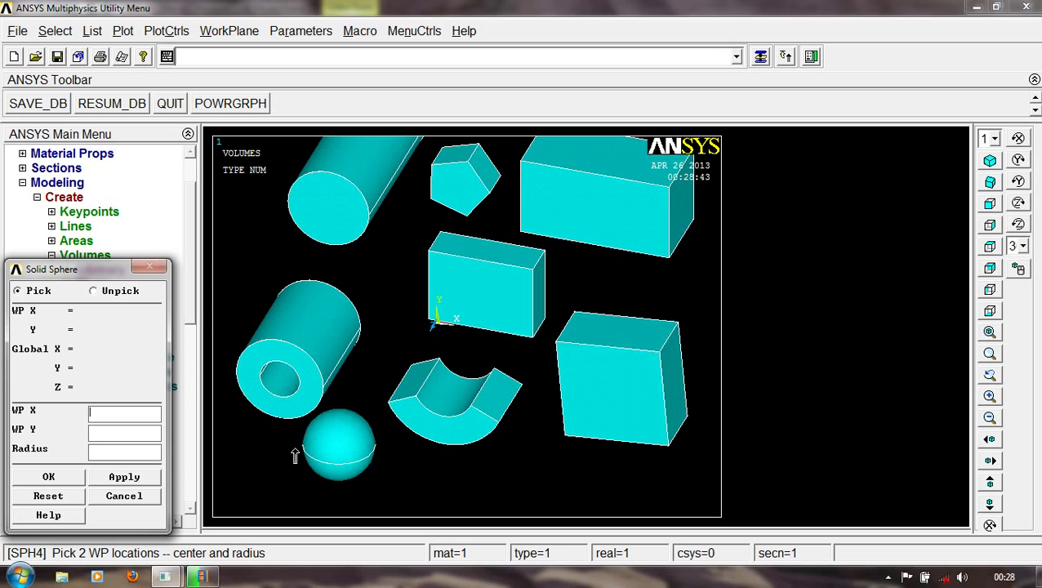
{"action": "left_click", "coordinate": [64, 480]}
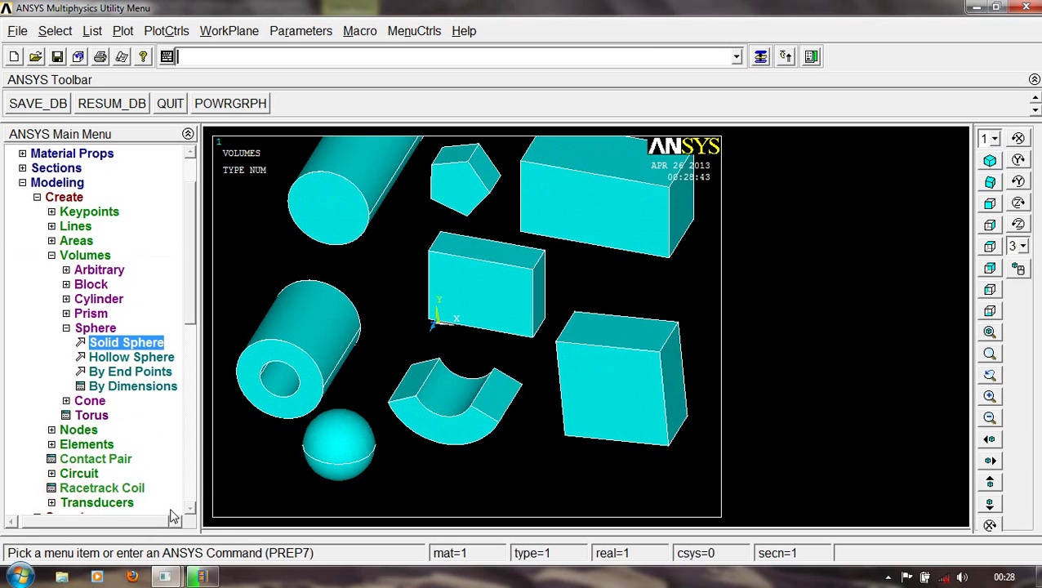
{"action": "left_click", "coordinate": [67, 328]}
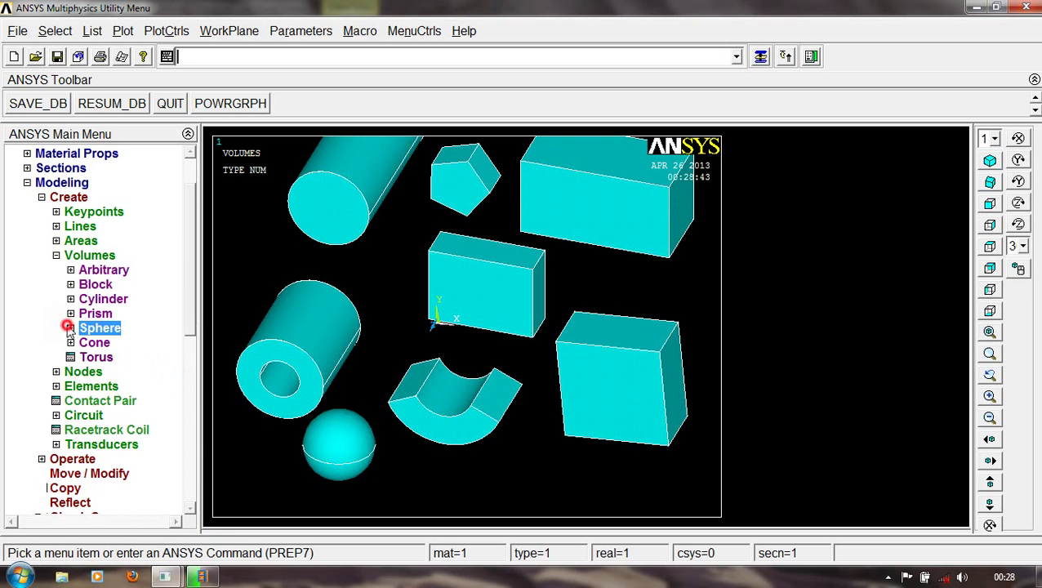